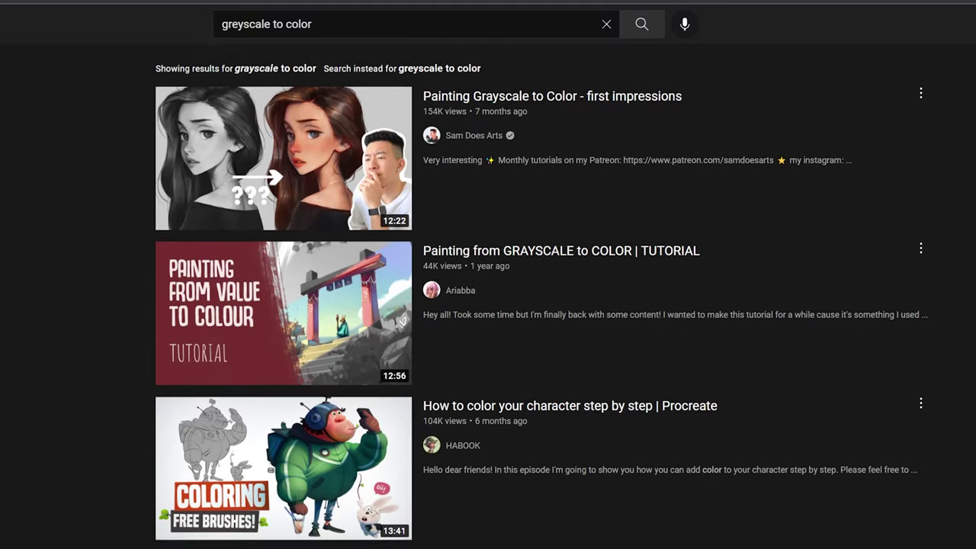
Step: Browse the video search results for greyscale to color tutorials
scroll(534, 305, down, 7)
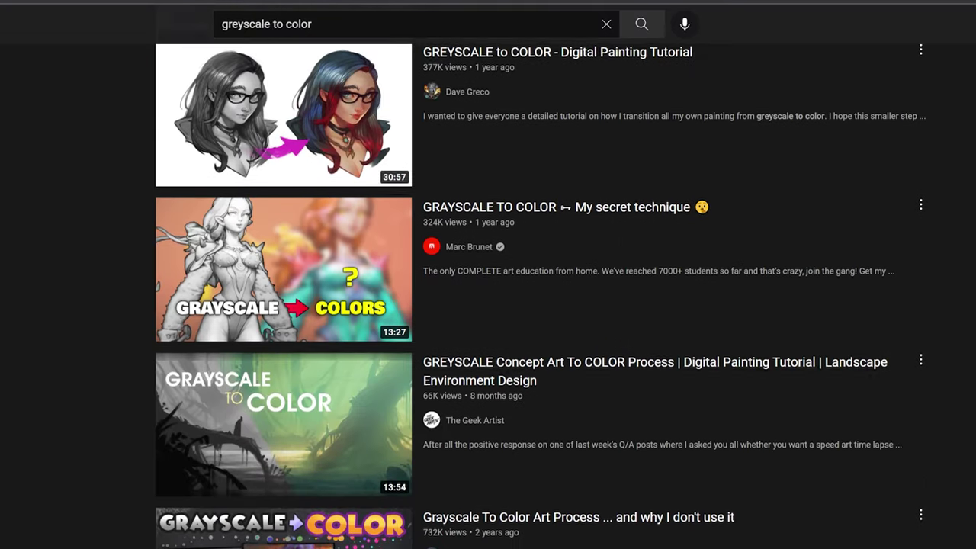
scroll(533, 305, down, 7)
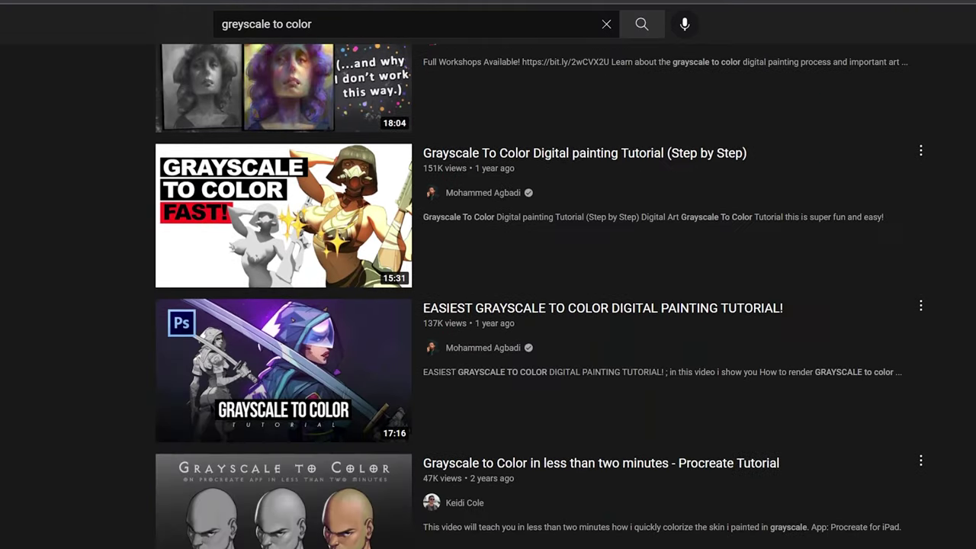
scroll(533, 305, down, 7)
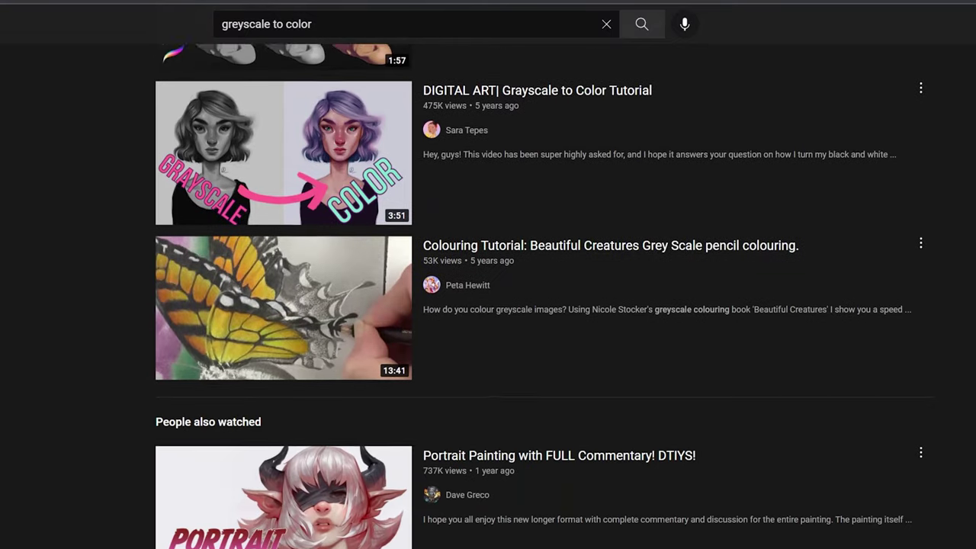
scroll(533, 305, down, 7)
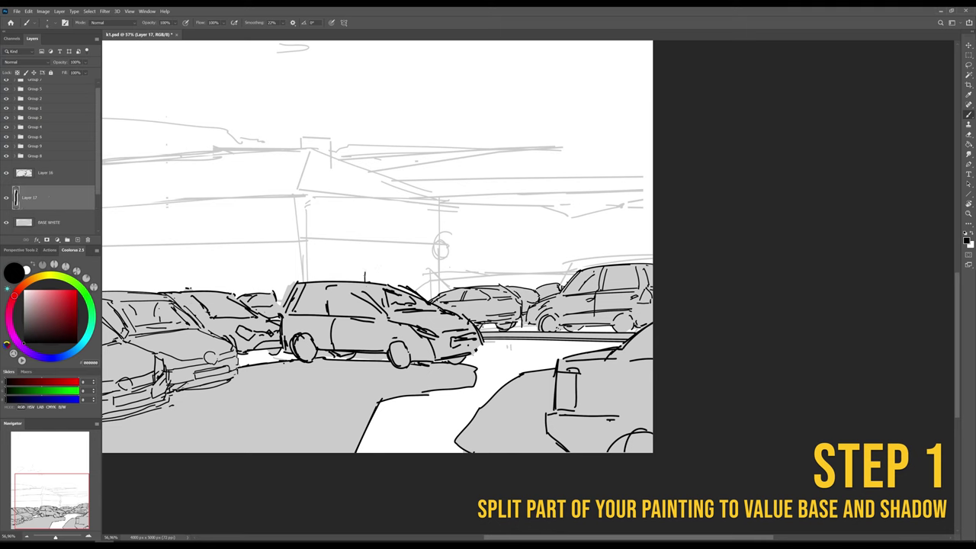
Step: Outline the car behind the van in black on Layer 17 and fill its shape grey on the BASE WHITE layer
drag(395, 276, 445, 279)
drag(394, 272, 454, 287)
drag(441, 279, 449, 291)
drag(365, 277, 399, 270)
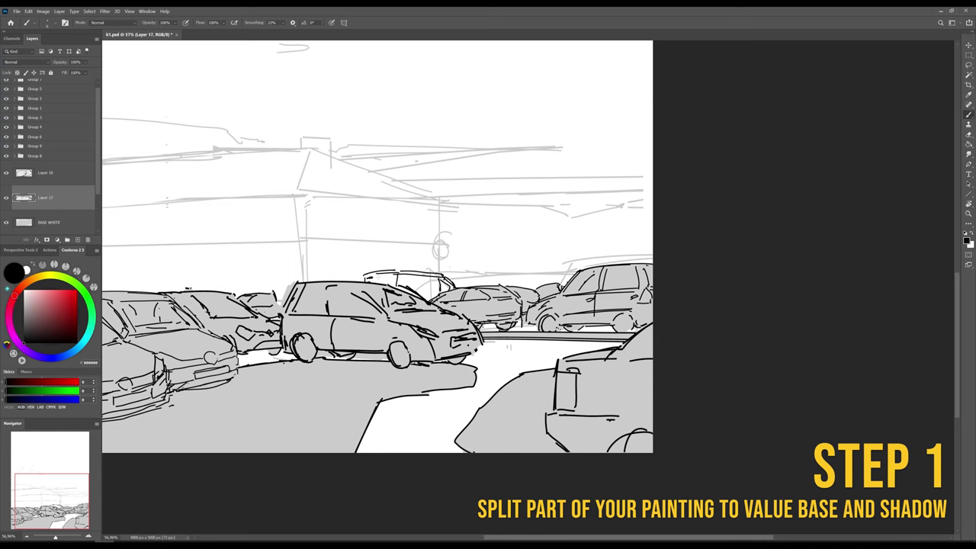
click(80, 218)
click(72, 197)
ctrl+click(77, 239)
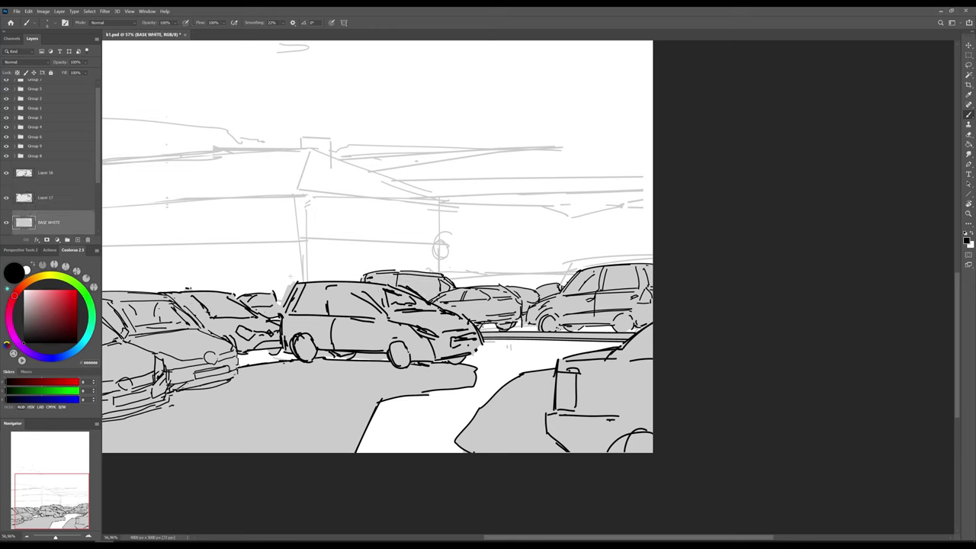
Step: Add a new layer directly above Group 9 and sketch a narrow upright post behind the front of the van
click(77, 240)
drag(58, 220, 58, 144)
drag(452, 265, 459, 314)
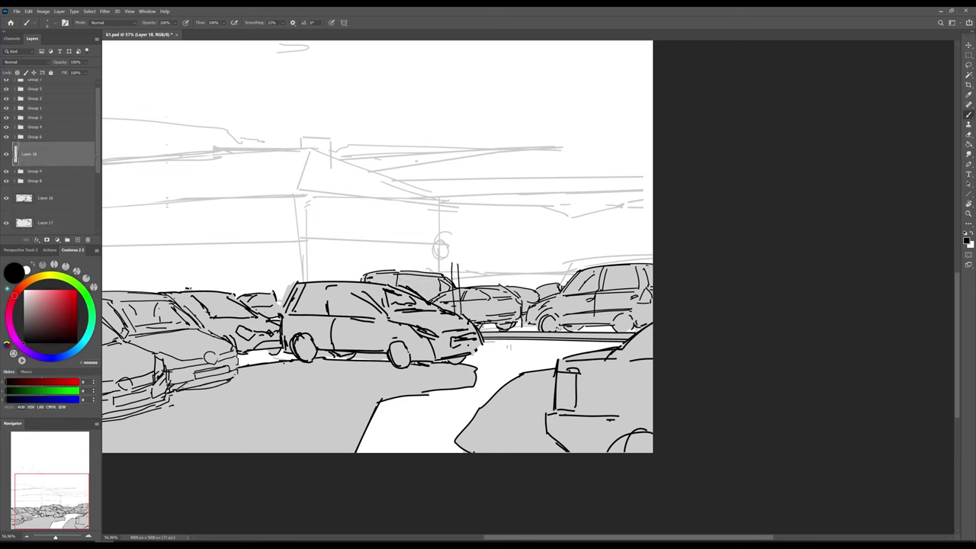
key(ctrl+z)
mouse_move(459, 265)
mouse_down()
mouse_move(460, 319)
mouse_move(462, 293)
mouse_up()
drag(456, 299, 464, 297)
drag(451, 266, 462, 264)
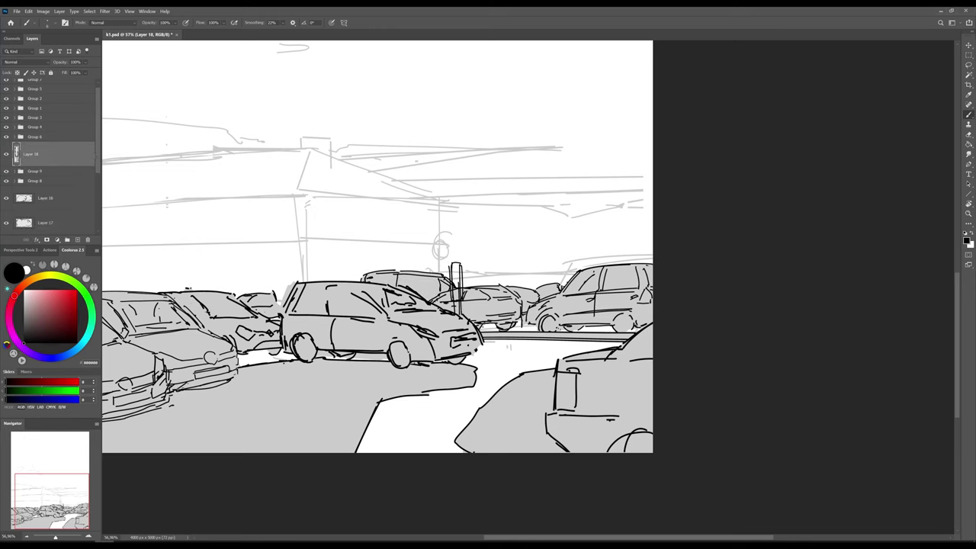
Step: Sketch a tall signpost with a rectangular board in front of the right-hand car, cleaning up the pole with the eraser
drag(481, 331, 534, 331)
drag(604, 268, 604, 333)
drag(603, 243, 603, 273)
mouse_move(592, 244)
mouse_down()
mouse_move(618, 242)
mouse_move(616, 229)
mouse_up()
drag(618, 227, 616, 255)
key(e)
drag(604, 246, 605, 332)
key(b)
drag(599, 230, 610, 228)
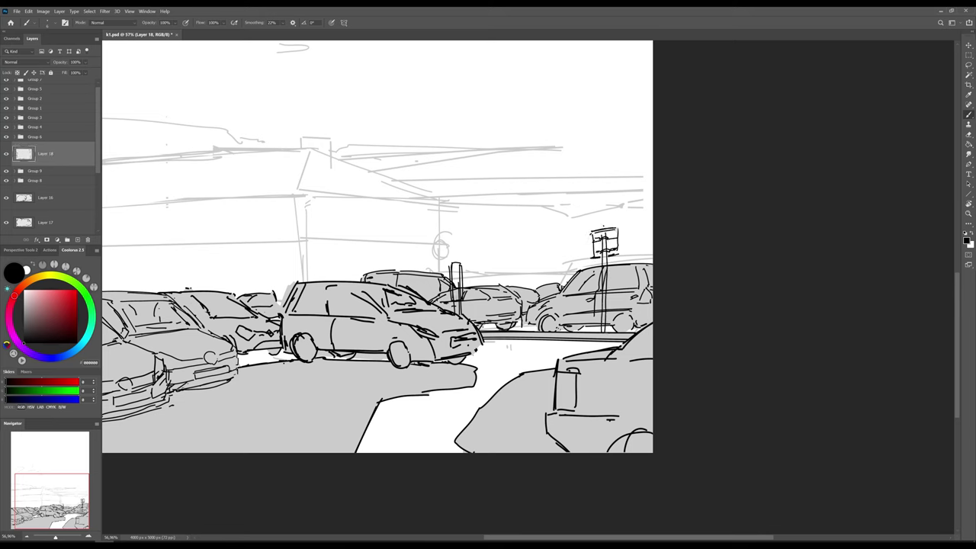
Step: Group the layer holding the post and sign sketch, and add another empty layer
key(F2)
drag(376, 246, 419, 248)
key(ctrl+g)
ctrl+click(78, 239)
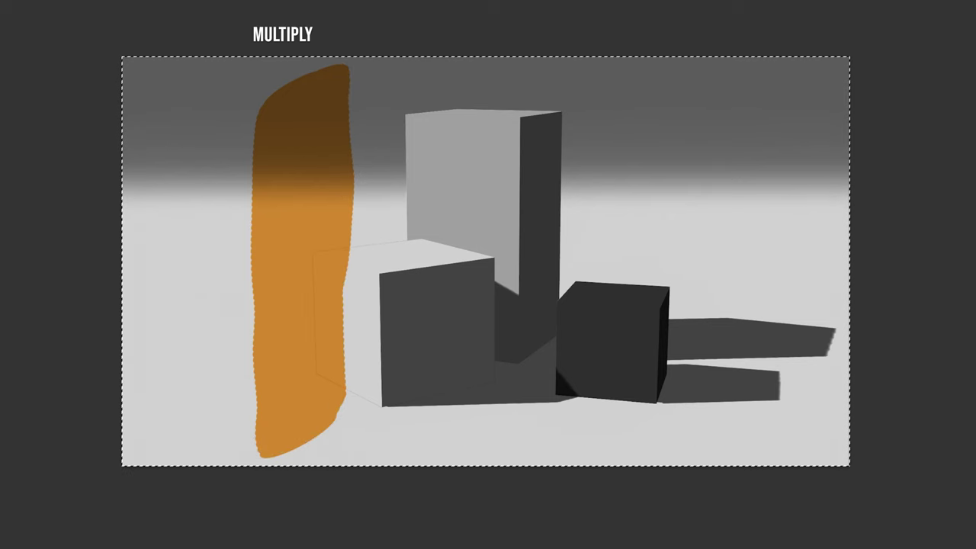
Step: Paint an orange vertical stroke across the block scene in Soft Light mode and preview the blend-mode strokes in greyscale
key(shift+alt+f)
mouse_move(389, 80)
mouse_down()
mouse_move(401, 317)
mouse_move(412, 336)
mouse_move(409, 91)
mouse_move(389, 388)
mouse_up()
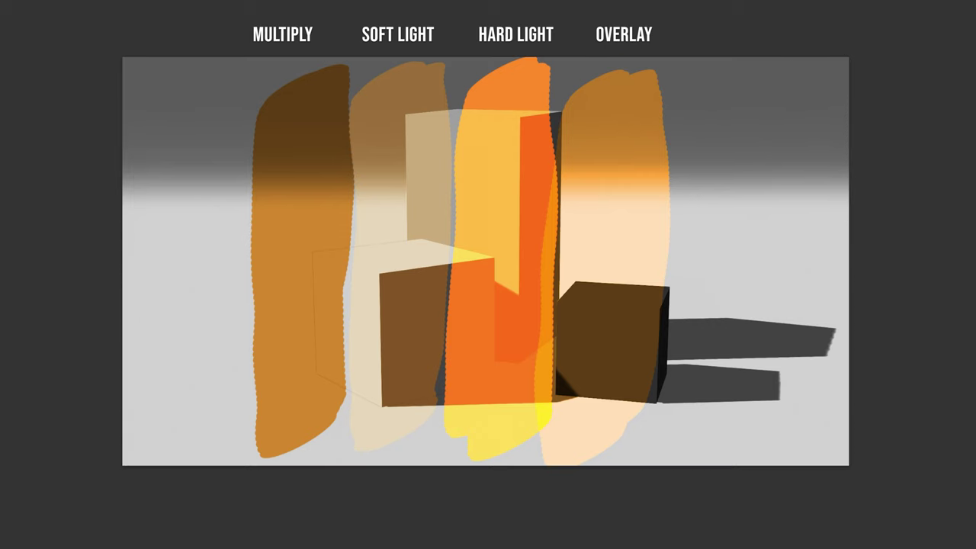
key(ctrl+y)
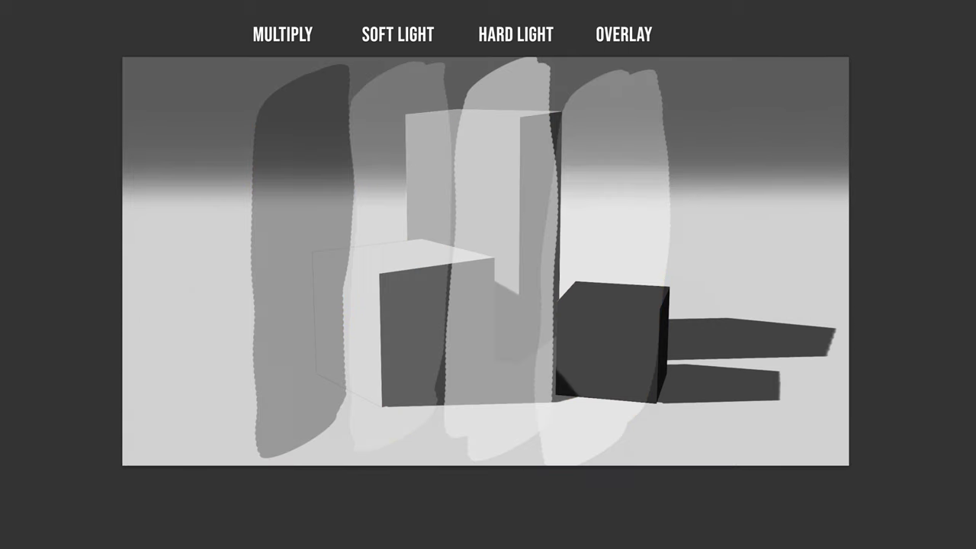
Step: Undo the last four changes to the block scene
key(ctrl+z)
key(ctrl+z)
key(ctrl+z)
key(ctrl+z)
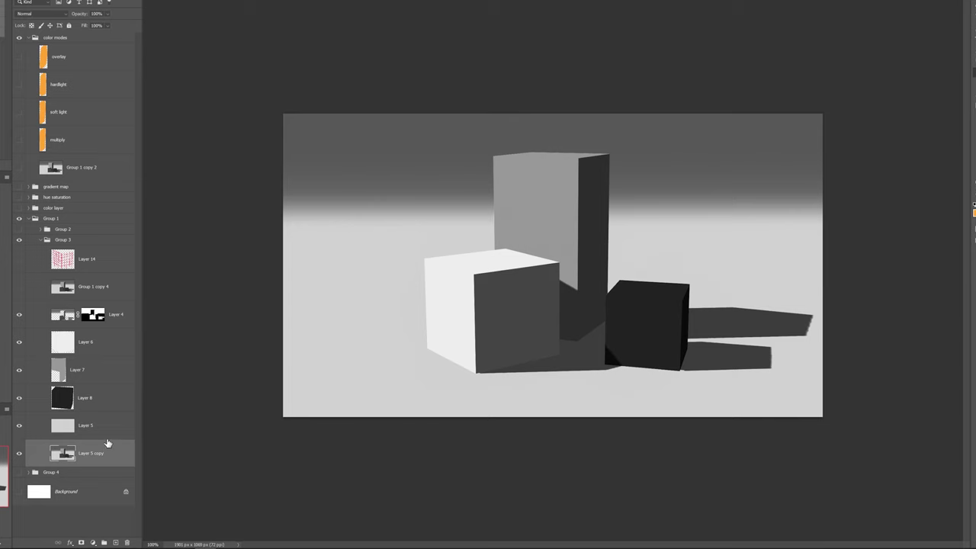
Step: Group the layers from Group 1 copy 4 down to Layer 5 copy and open the new group's name for editing
click(114, 424)
click(104, 397)
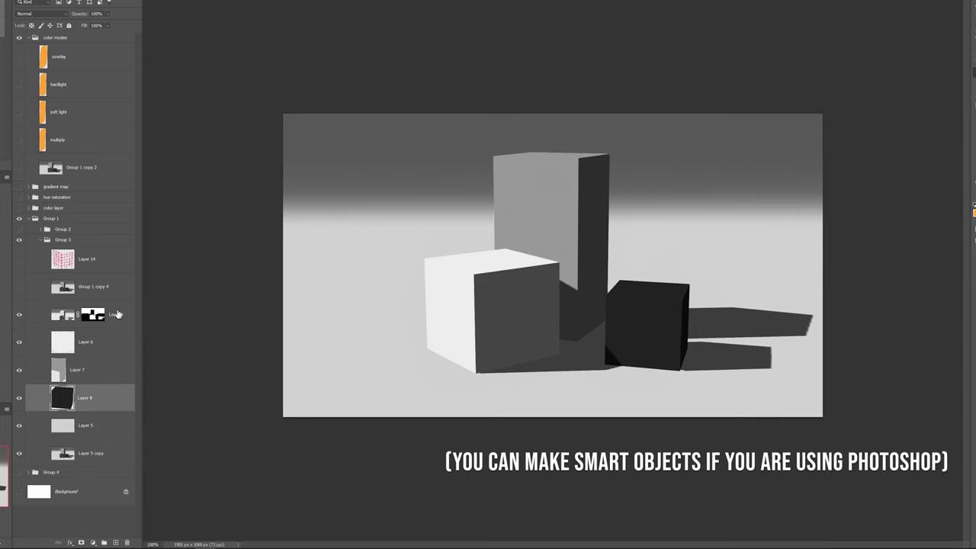
click(123, 293)
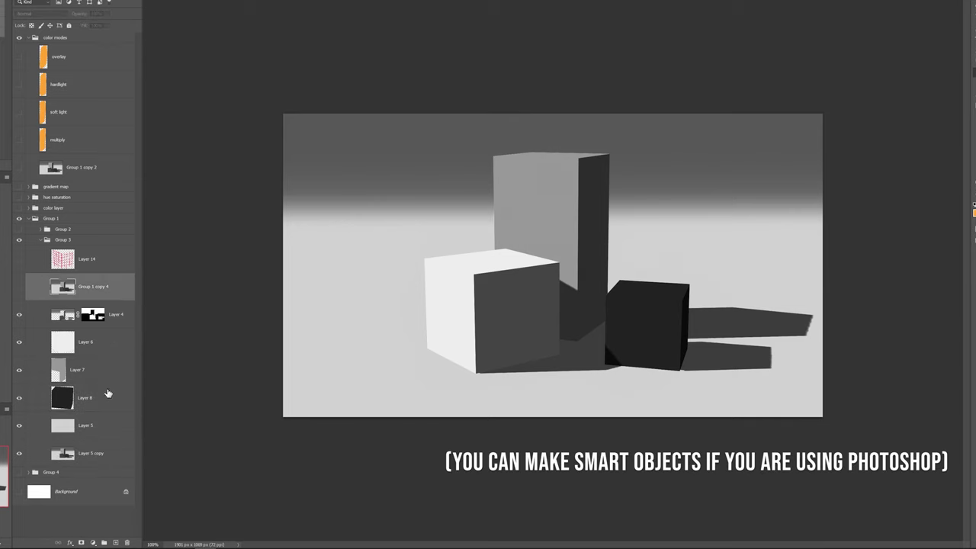
shift+click(108, 446)
key(ctrl+g)
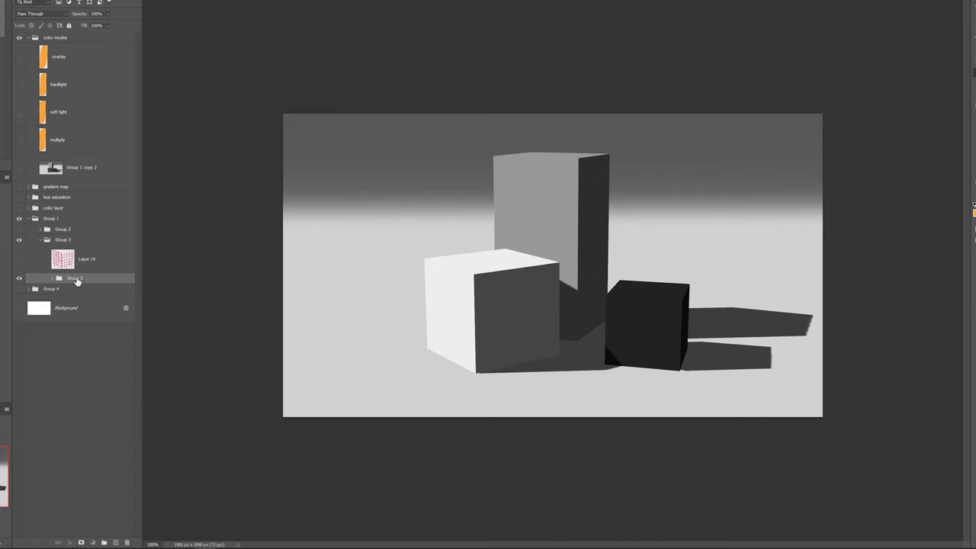
double_click(79, 278)
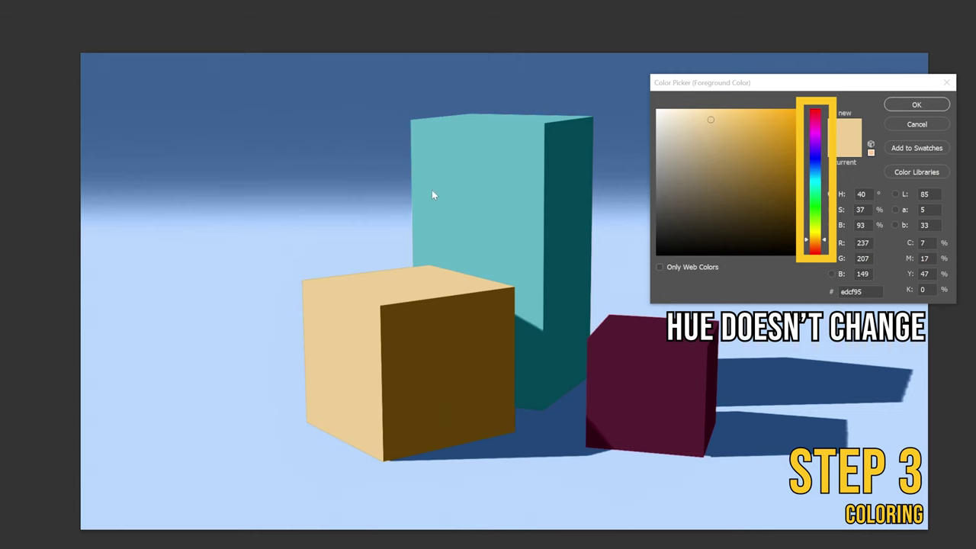
Step: Sample the teal block, dark red cube, blue backdrop and yellow cube in the Color Picker to compare their hues
click(501, 190)
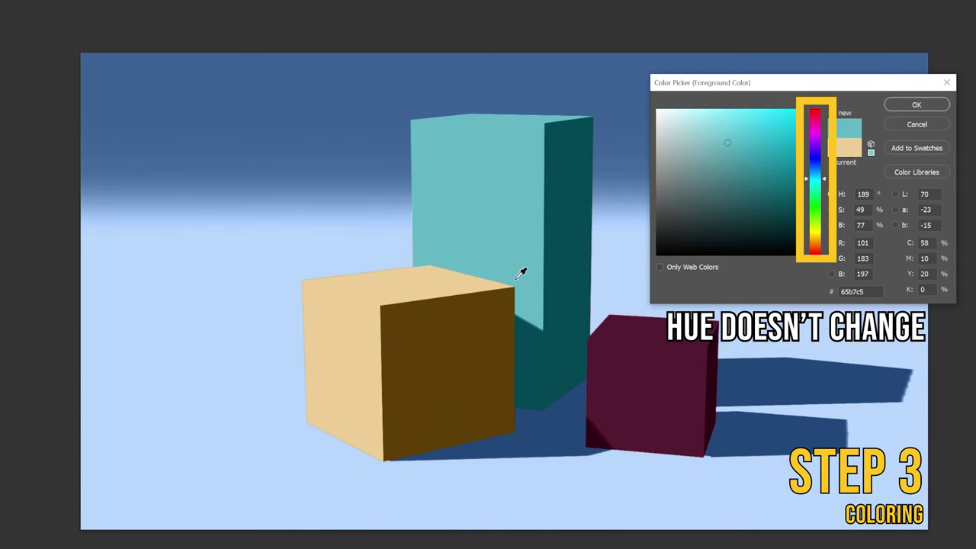
click(532, 316)
click(605, 407)
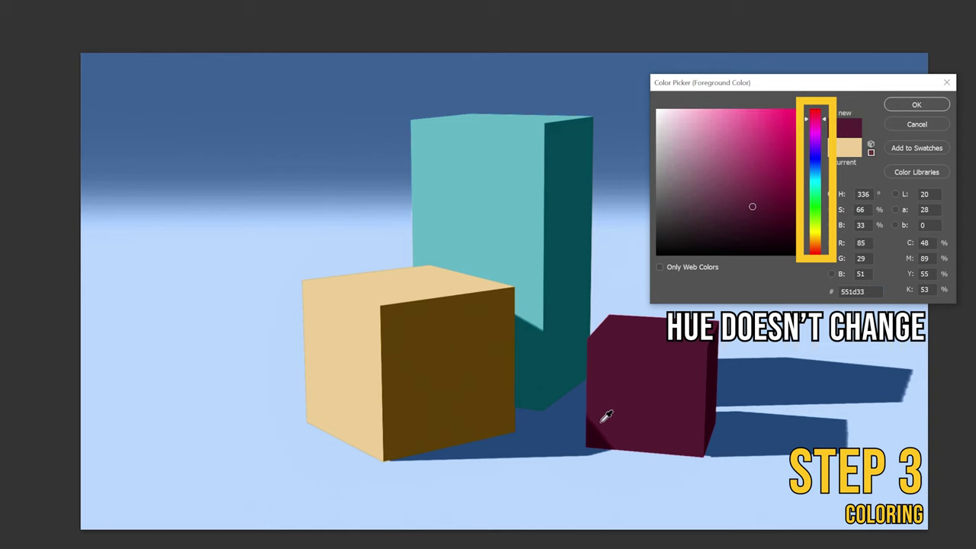
click(284, 208)
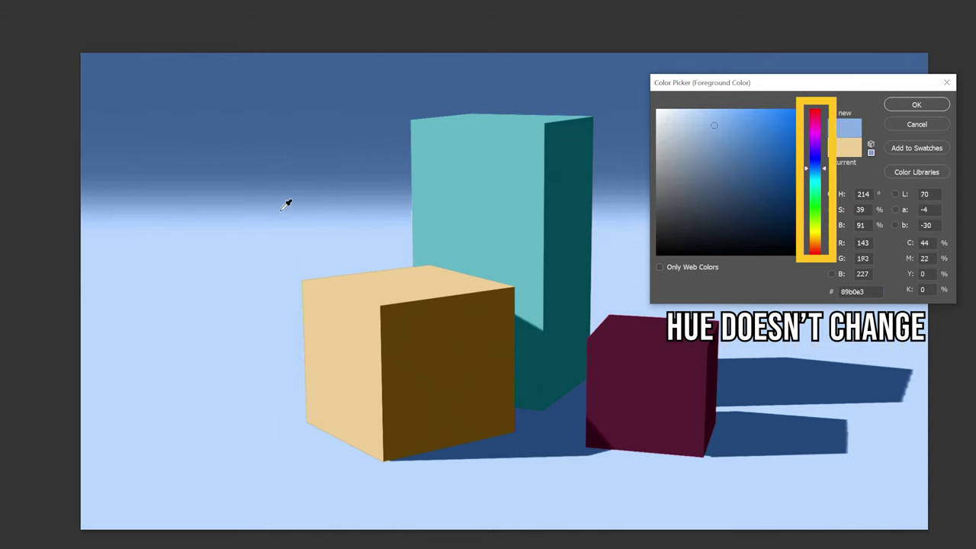
click(391, 355)
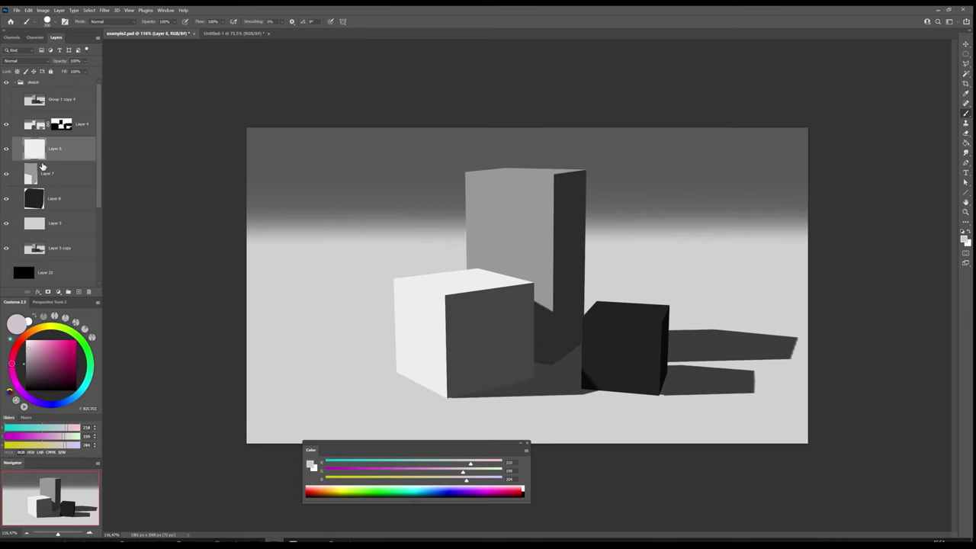
Step: Recolor the white cube on Layer 6 pink with Hue/Saturation
key(ctrl+u)
drag(366, 216, 279, 200)
drag(270, 272, 301, 272)
key(Return)
Step: Colorize the tall block on Layer 7 light cyan-blue with Hue/Saturation
click(68, 174)
key(ctrl+u)
click(363, 297)
drag(321, 253, 292, 253)
click(374, 215)
Step: Recolor the dark cube on Layer 8 deep brown with Hue/Saturation
click(49, 232)
key(alt+bracketright)
key(ctrl+u)
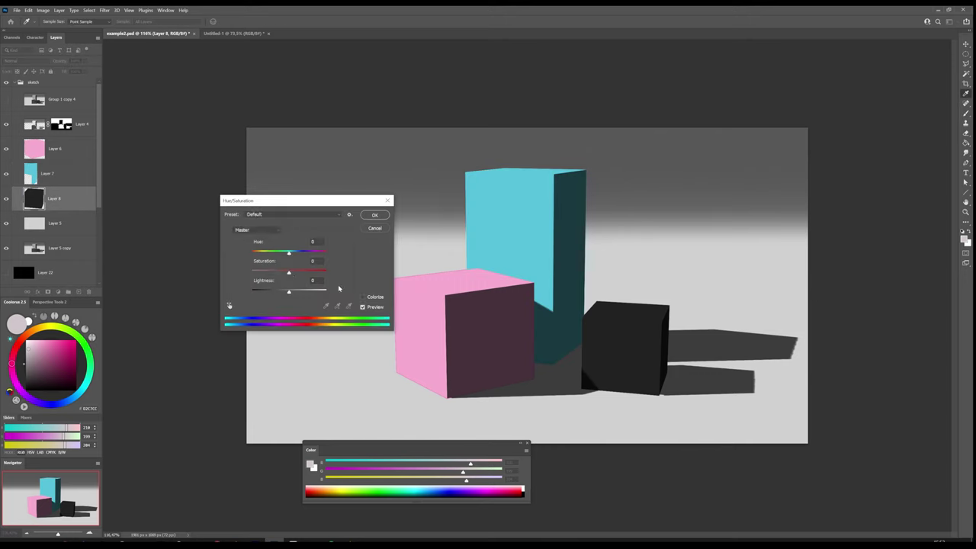
click(261, 252)
key(Return)
Step: Colorize the shadow layer, Layer 4, teal-blue with Hue/Saturation
click(82, 124)
key(ctrl+u)
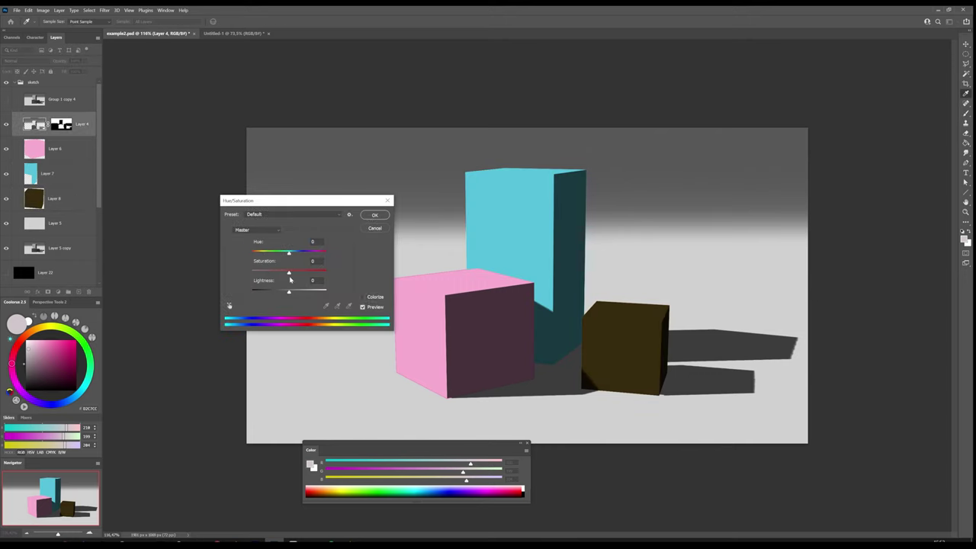
click(363, 296)
drag(320, 253, 292, 254)
click(368, 216)
Step: Colorize the light ground on Layer 5 warm peach with Hue/Saturation
click(55, 223)
key(ctrl+u)
click(363, 297)
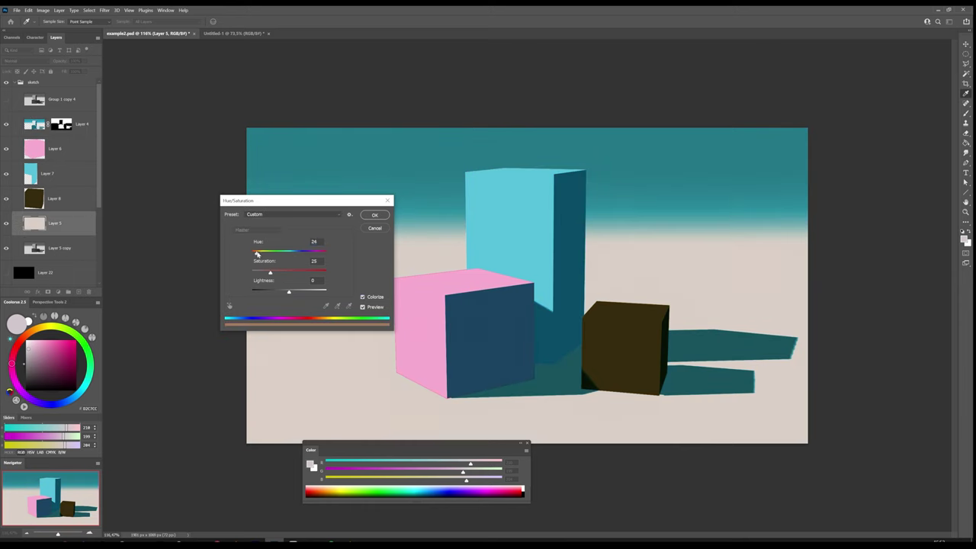
click(373, 216)
Step: Sample the dark blue at the pink cube's shadow edge, and ready the Smudge tool's brush there on Layer 4
key(b)
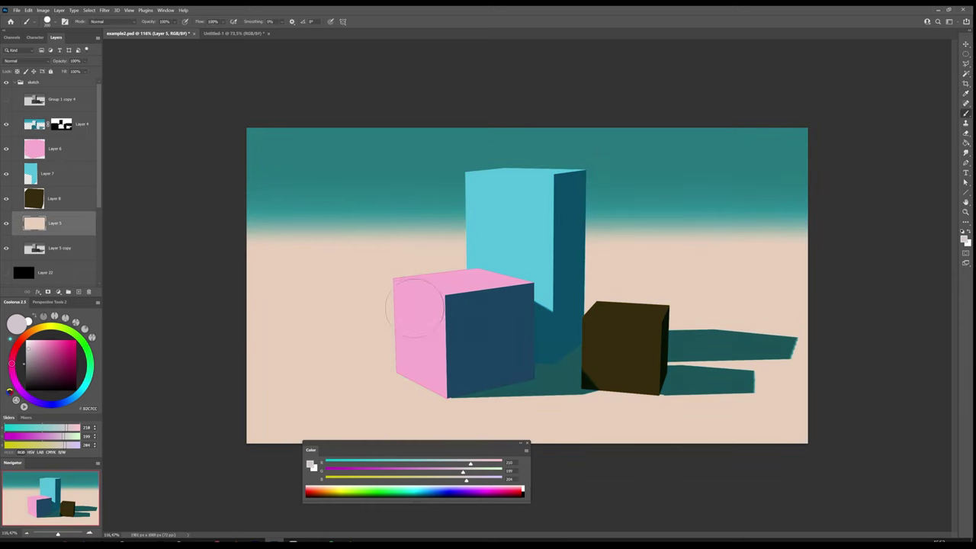
drag(421, 312, 454, 316)
key(r)
click(43, 131)
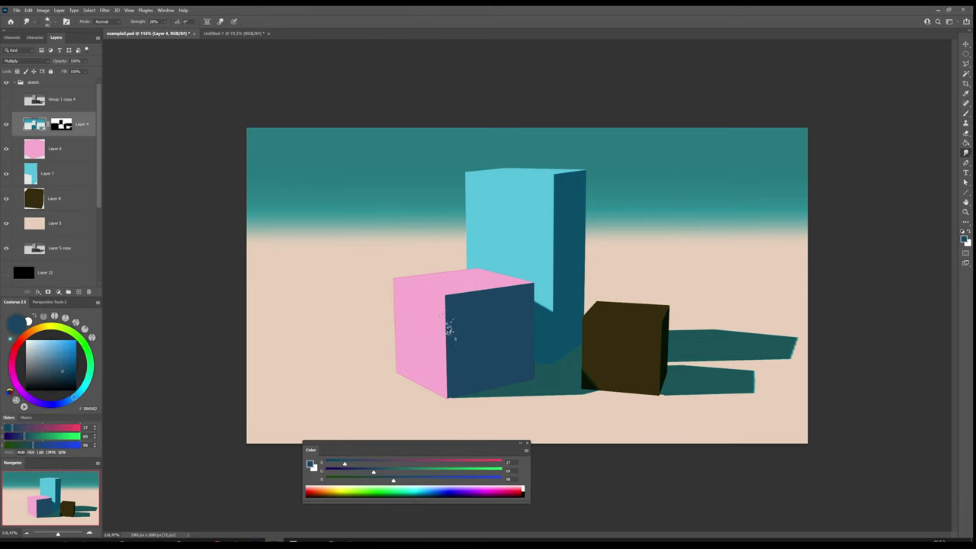
right_click(450, 328)
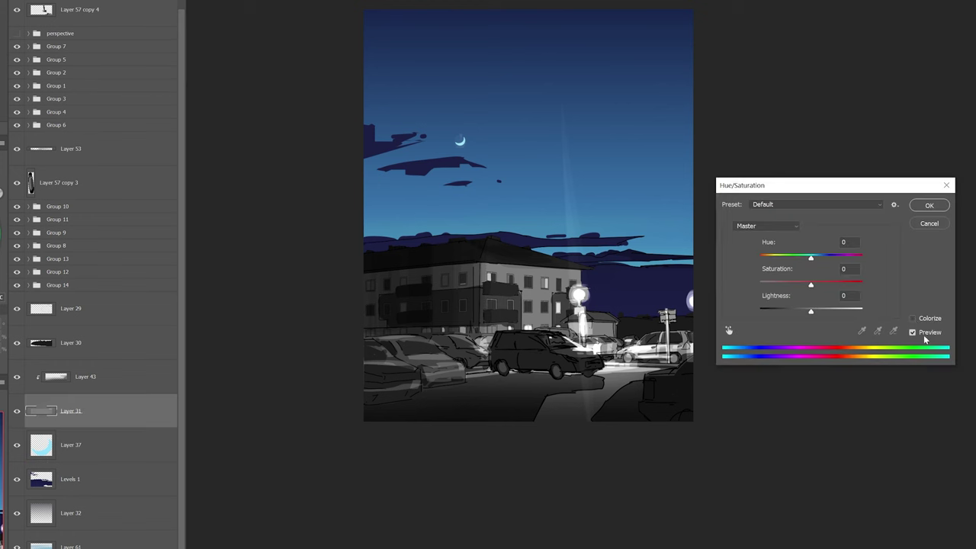
Step: Colorize the parking lot ground on Layer 31 blue-grey with saturation 16 and lightness +21
drag(815, 311, 821, 313)
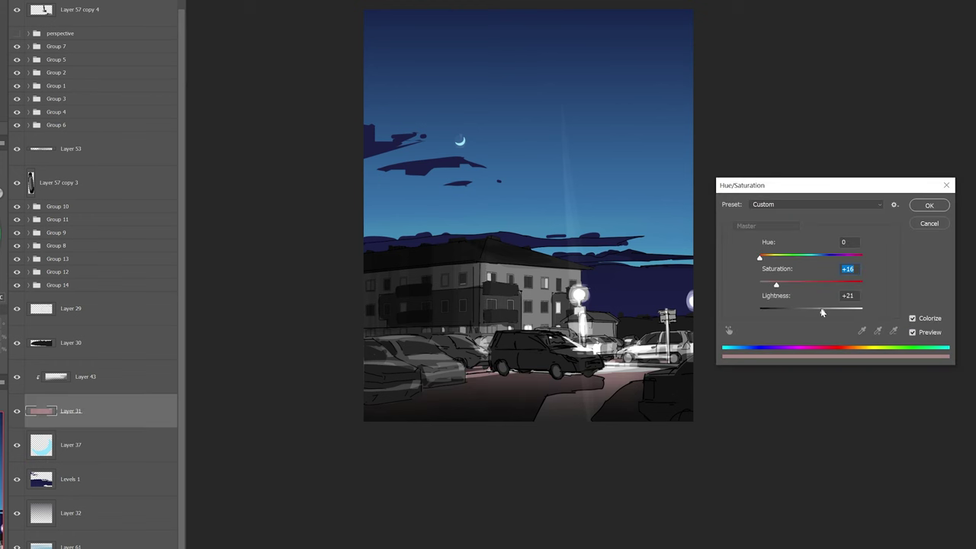
drag(759, 258, 816, 257)
key(Return)
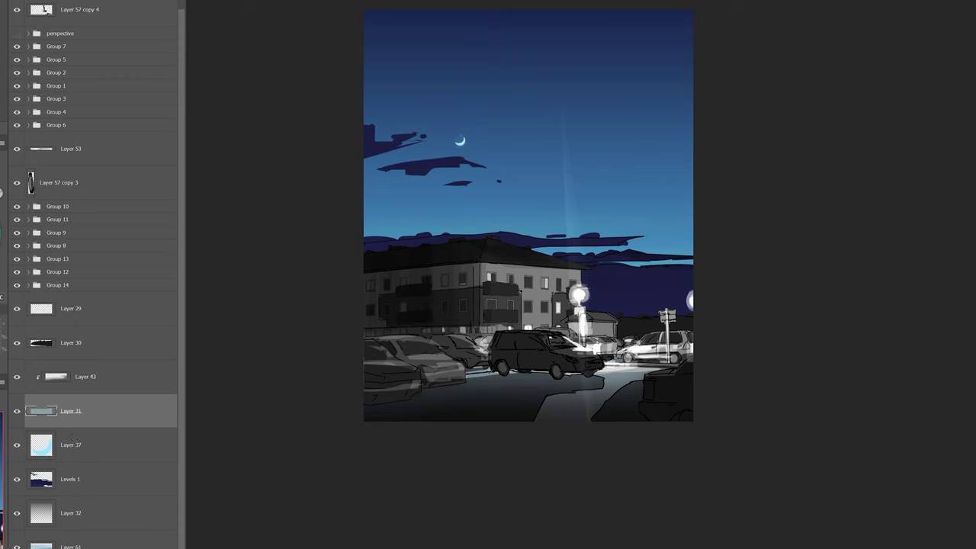
Step: Adjust the blue sky gradient on Layer 61 with Hue/Saturation
click(71, 545)
key(ctrl+u)
drag(812, 310, 862, 284)
key(Return)
Step: Add a Levels adjustment layer below Levels 1 and move its black and white points inward to increase the sky's contrast
click(61, 496)
drag(373, 443, 380, 443)
drag(485, 443, 474, 443)
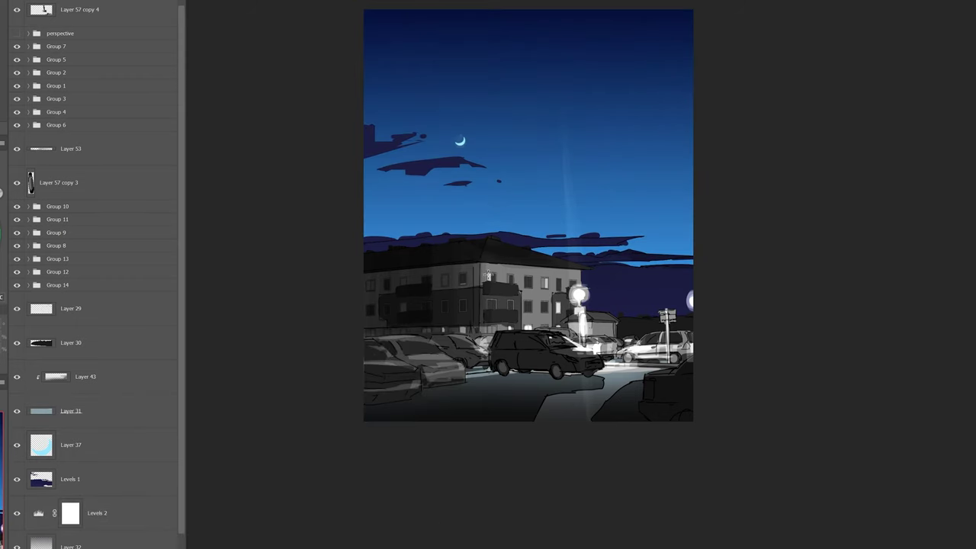
Step: Free-transform the lower sky gradient, raising its bottom edge to make it about 4116 px high
key(ctrl+t)
drag(520, 450, 520, 424)
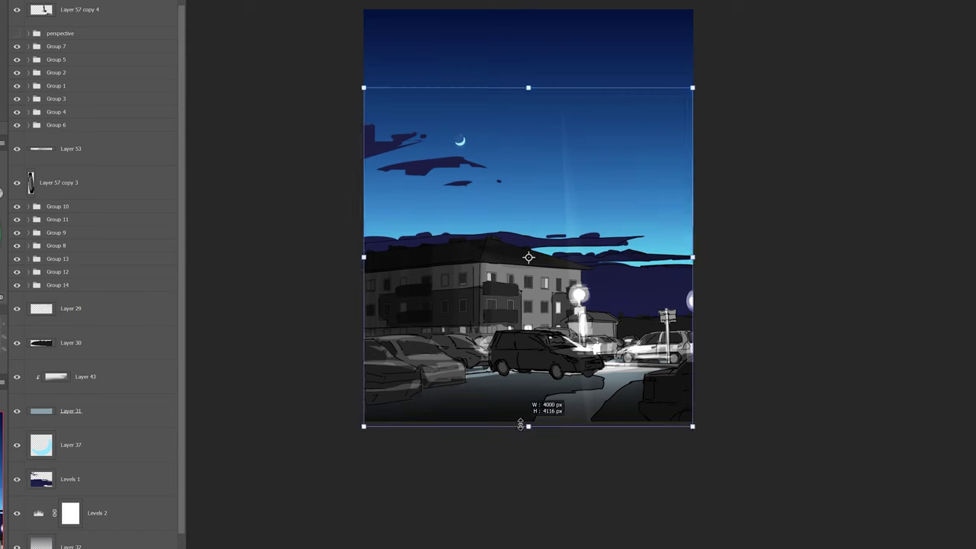
key(Return)
Step: Colorize the sky gradient on Layer 32 with hue 224 and lightness +8, and raise its saturation for a deep blue
click(73, 547)
key(ctrl+u)
click(913, 318)
drag(812, 311, 816, 311)
drag(813, 257, 824, 257)
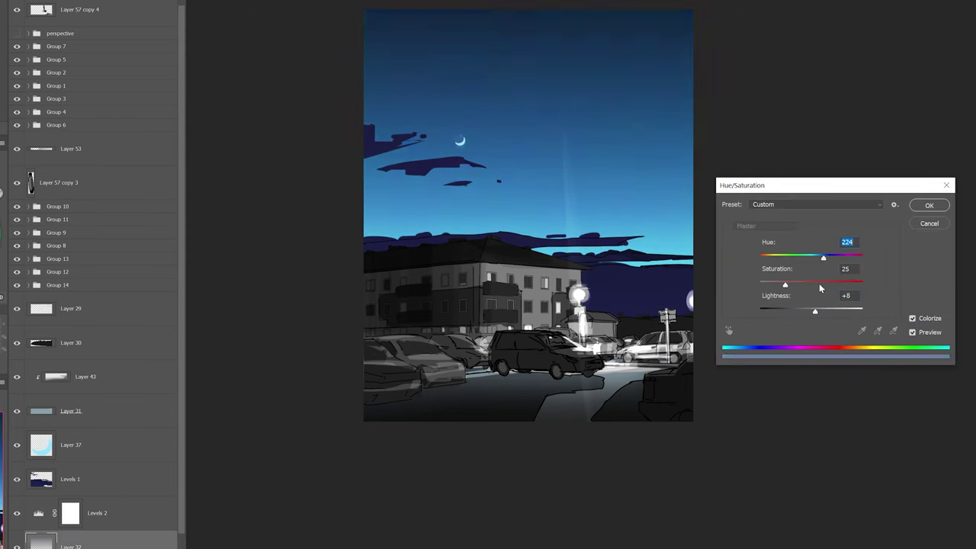
drag(785, 284, 822, 284)
key(Return)
Step: Expand Group 14 and hide its detail layers from Layer 41 down to the clipped BASE WHITE layer
scroll(169, 356, up, 1)
click(28, 301)
scroll(21, 340, down, 4)
drag(17, 154, 17, 461)
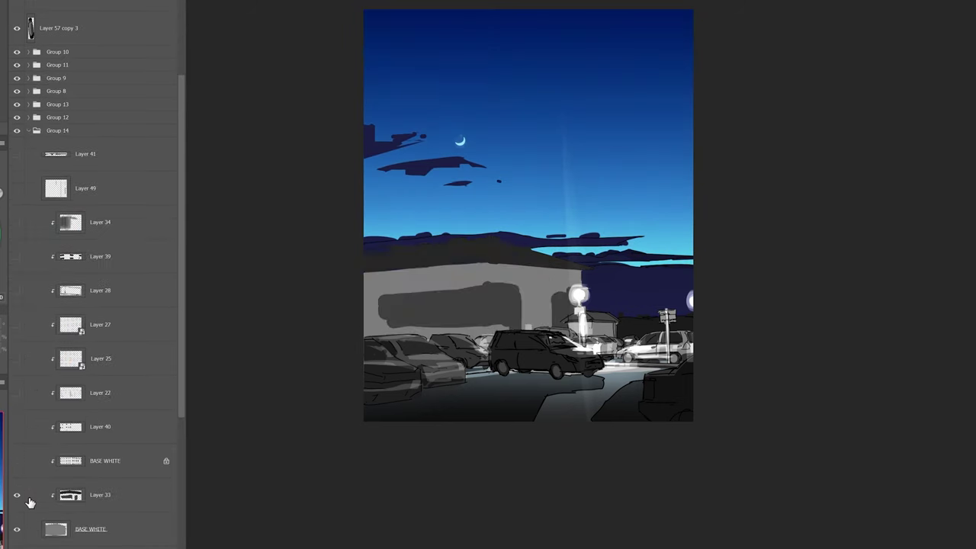
Step: Colorize the building's wall on the bottom BASE WHITE layer of Group 14 a muted reddish brown
click(64, 504)
click(111, 526)
key(ctrl+u)
click(912, 318)
click(767, 259)
click(771, 284)
click(927, 205)
Step: Colorize the building's roof and recessed wall areas on Layer 33 dark brown
click(107, 495)
key(ctrl+u)
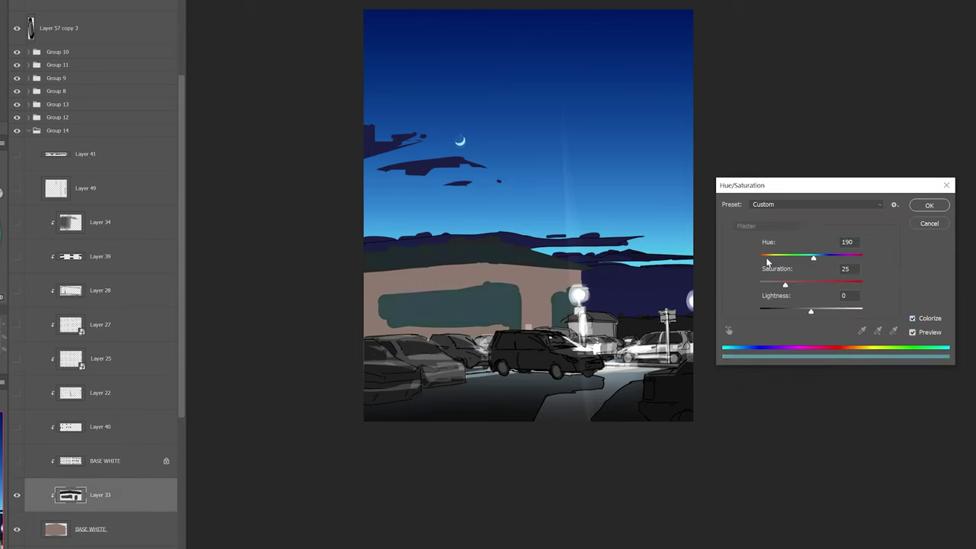
click(76, 465)
key(ctrl+u)
key(Return)
Step: Show Layer 40 and the clipped BASE WHITE layer, merge the two, and show the building detail layers up to Layer 39
click(17, 426)
drag(16, 426, 17, 461)
click(73, 497)
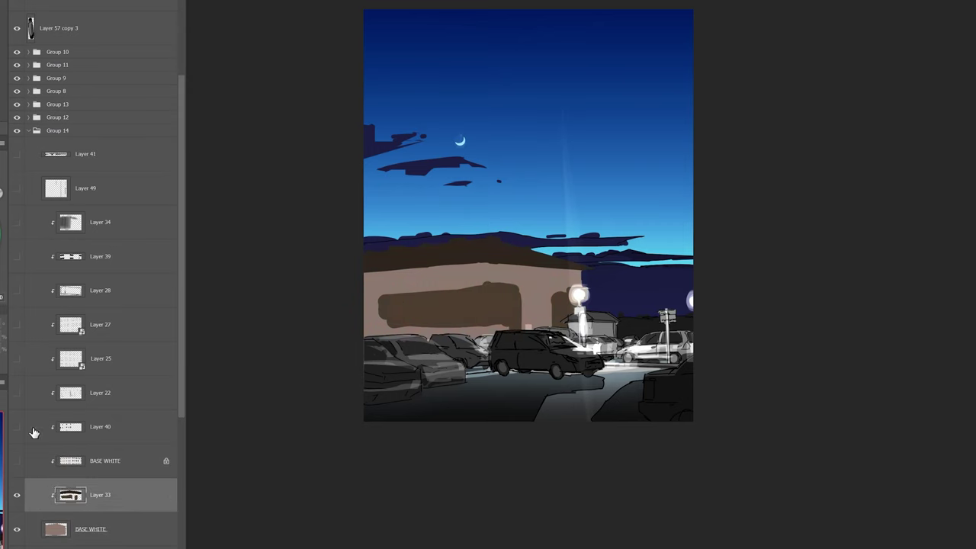
click(41, 424)
key(ctrl+e)
drag(16, 393, 17, 257)
Step: Colorize Layer 39 with the previous brown Hue/Saturation settings, hue 26 and saturation 25
click(58, 255)
key(ctrl+alt+u)
click(919, 206)
Step: Show the building's shadow on Layer 34 and colorize it blue with raised saturation and slightly raised lightness
click(16, 222)
click(42, 228)
key(ctrl+alt+u)
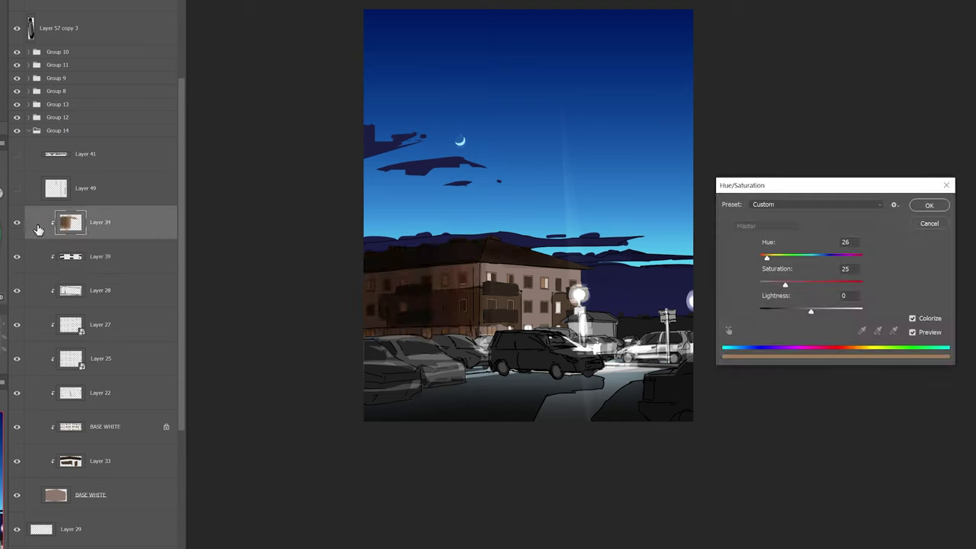
drag(767, 257, 823, 258)
drag(786, 284, 813, 285)
drag(811, 311, 826, 312)
key(Return)
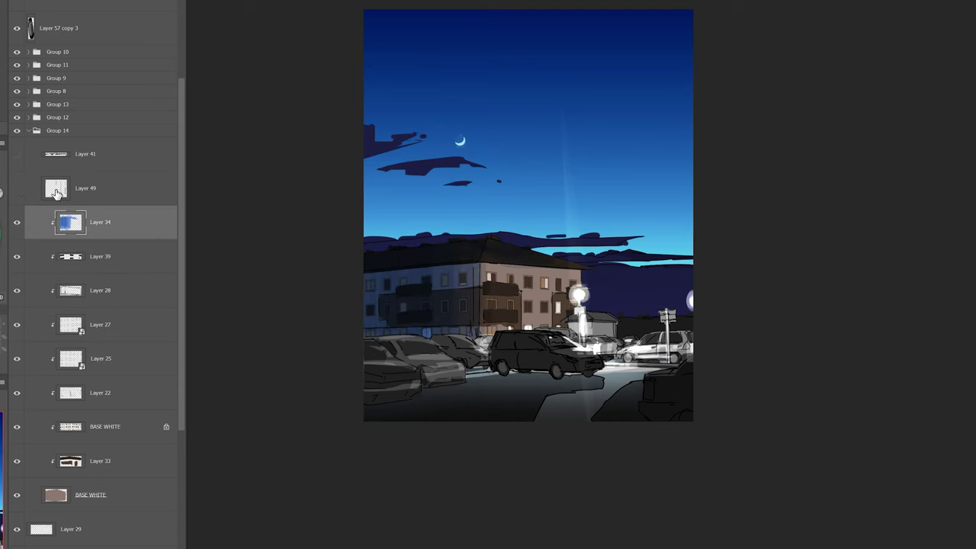
Step: Delete Layer 49 and show Layer 41 at the top of Group 14
click(56, 191)
key(Delete)
click(17, 154)
key(ctrl+u)
key(Escape)
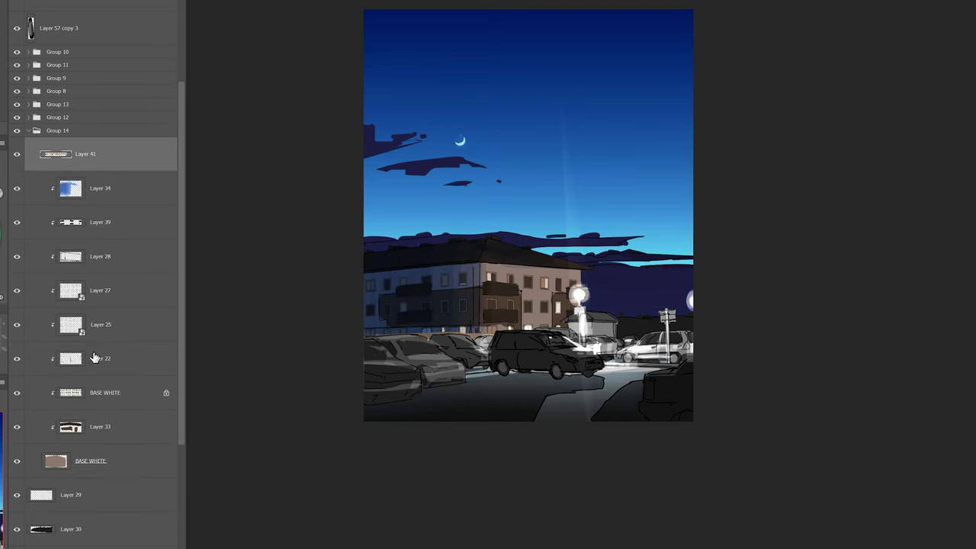
Step: Show the small house's Layer 35 in Group 12 and colorize it orange-brown with hue 33 and slightly reduced saturation
click(28, 130)
click(29, 203)
click(17, 262)
click(70, 262)
key(ctrl+u)
click(912, 318)
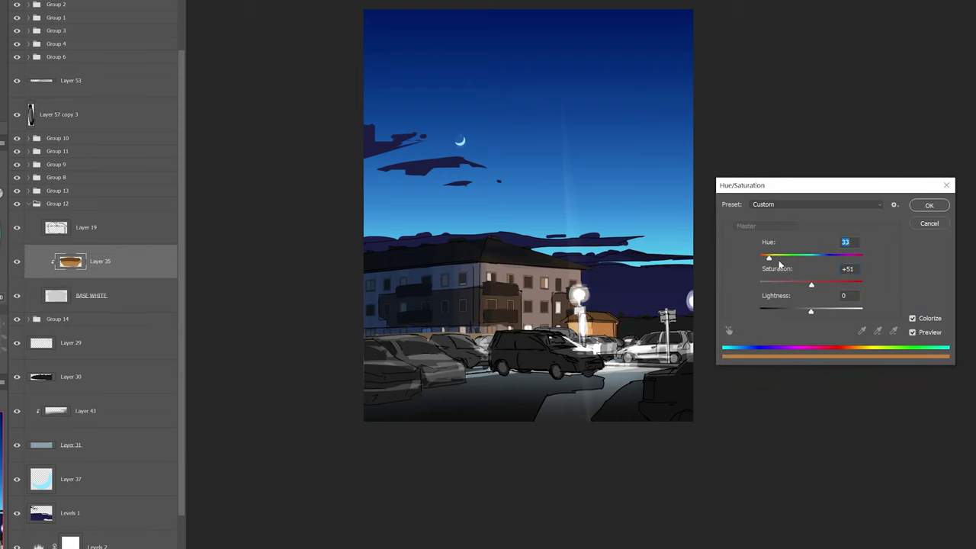
drag(811, 285, 798, 284)
key(Return)
Step: Add clipped Hue/Saturation and Levels adjustment layers to the building in Group 14, with Levels midtones 1.08 and white point 233
click(28, 319)
scroll(105, 381, down, 2)
click(103, 358)
click(70, 546)
click(65, 508)
mouse_move(422, 428)
mouse_down()
mouse_move(476, 443)
mouse_move(421, 443)
mouse_up()
click(122, 325)
click(70, 545)
click(76, 473)
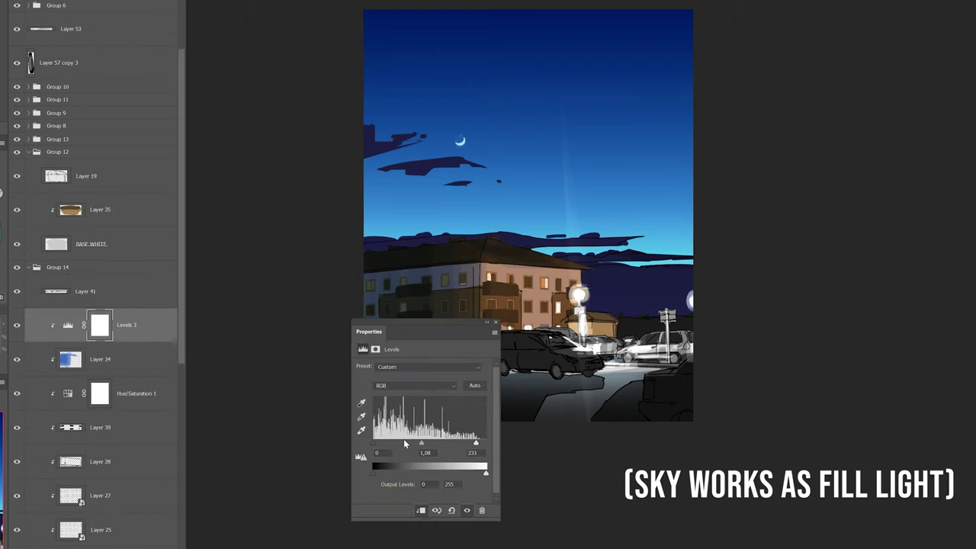
click(496, 322)
Step: Expand Group 13 and merge its BASE WHITE, Layer 17 and Layer 16 into one layer
click(28, 139)
click(99, 230)
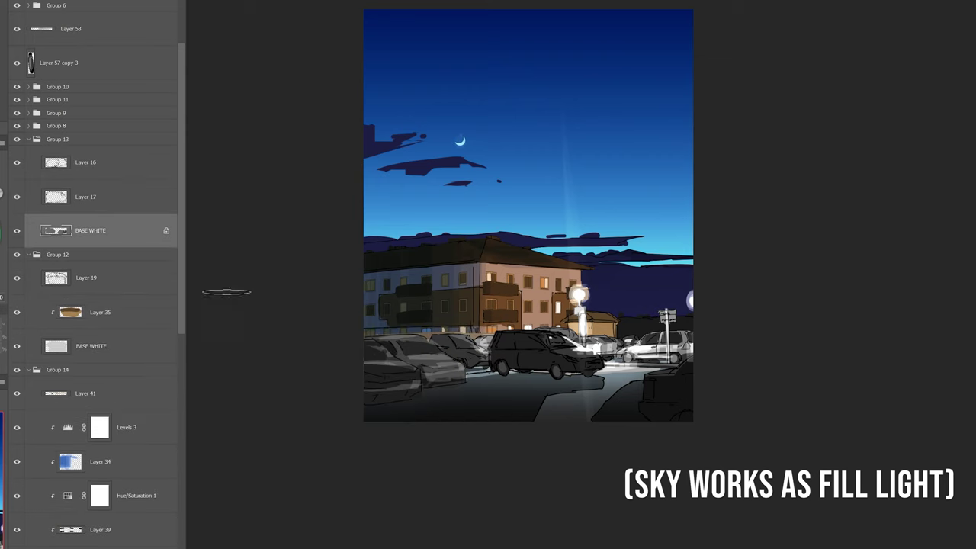
shift+click(93, 171)
key(ctrl+e)
Step: Select the parked car behind the van on Layer 16 and colorize it red with hue 0 and moderate saturation
drag(523, 352, 583, 315)
key(v)
key(ctrl+u)
click(912, 318)
drag(786, 285, 854, 285)
drag(814, 258, 759, 258)
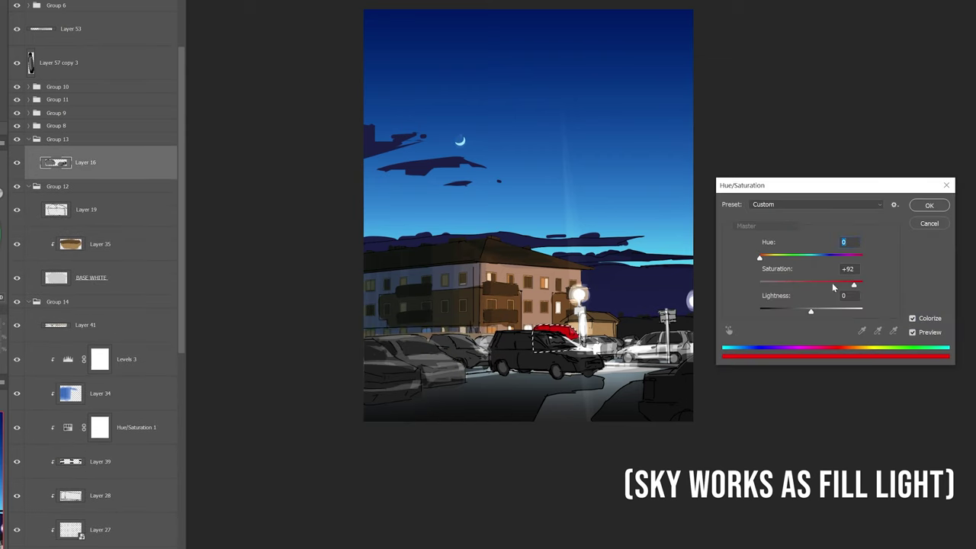
drag(854, 285, 826, 285)
drag(811, 311, 810, 311)
drag(826, 285, 815, 287)
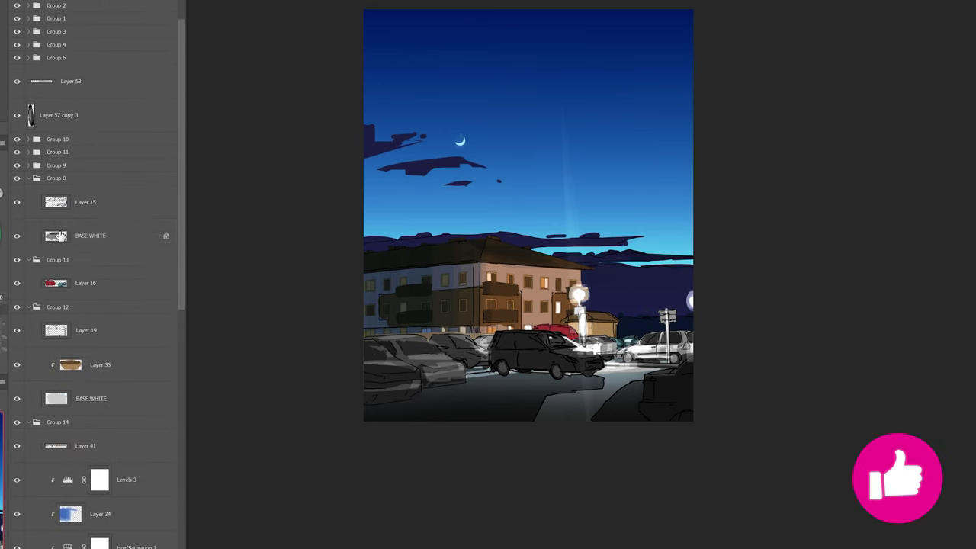
Step: Start colorizing the BASE WHITE layer in Group 8 with Hue/Saturation
click(60, 236)
key(ctrl+u)
click(912, 318)
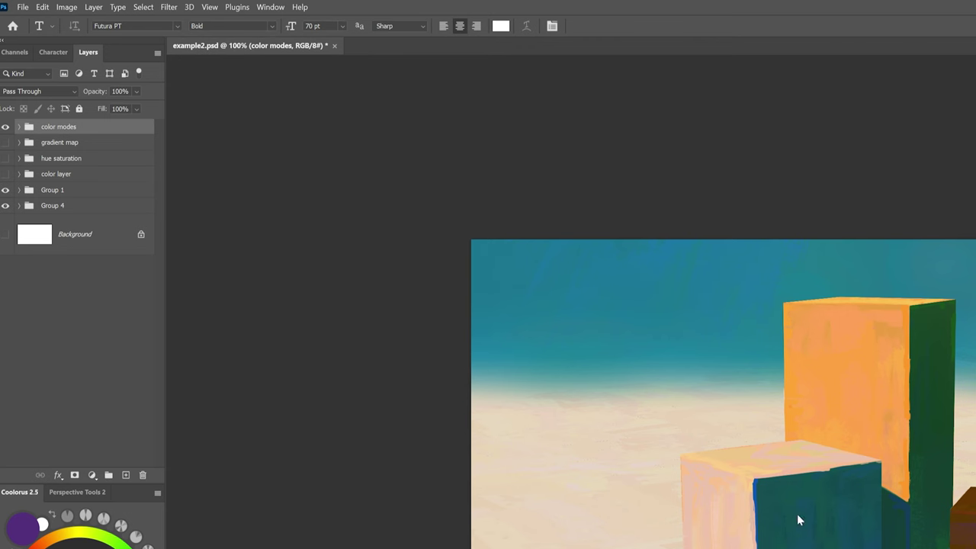
Step: Customize the proof setup of the boxes painting to simulate Dot Gain 20%
click(209, 7)
mouse_move(214, 19)
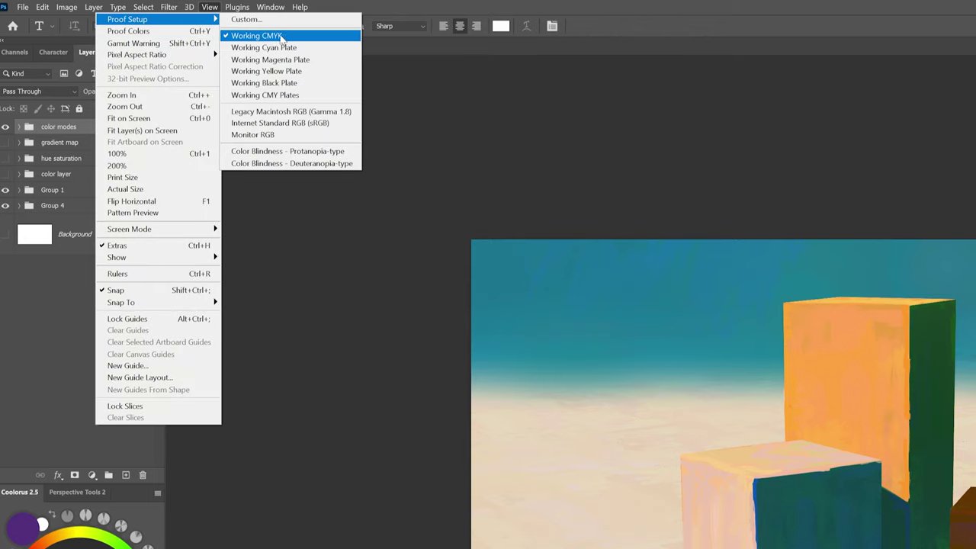
click(274, 19)
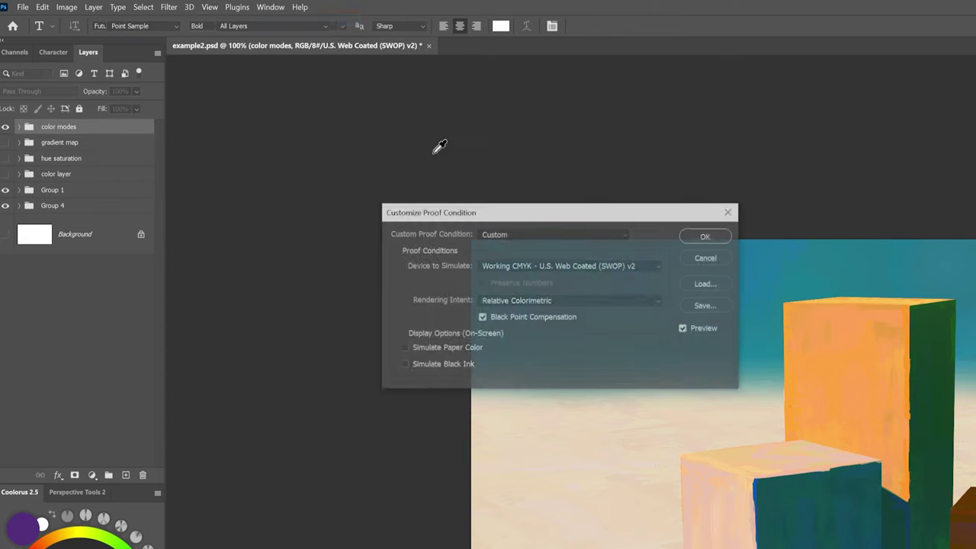
click(541, 267)
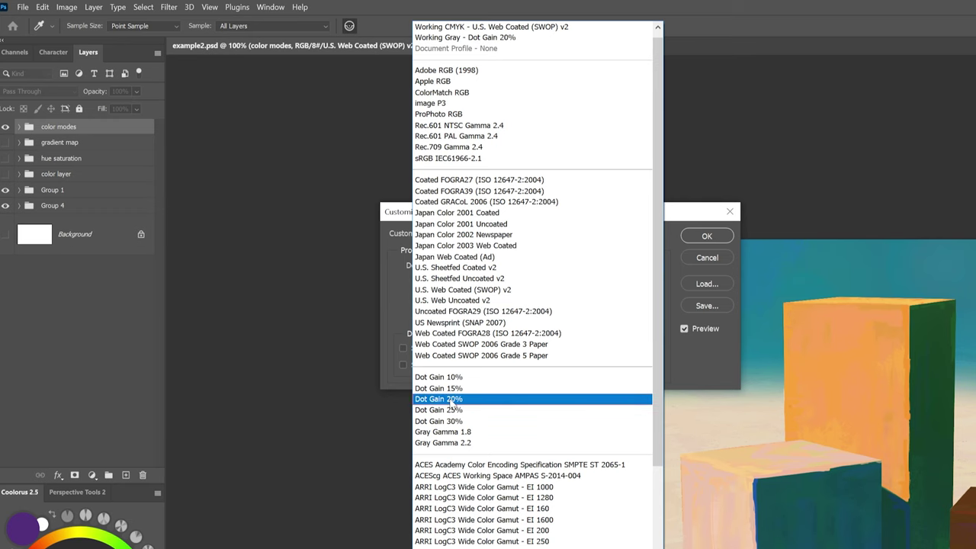
click(452, 400)
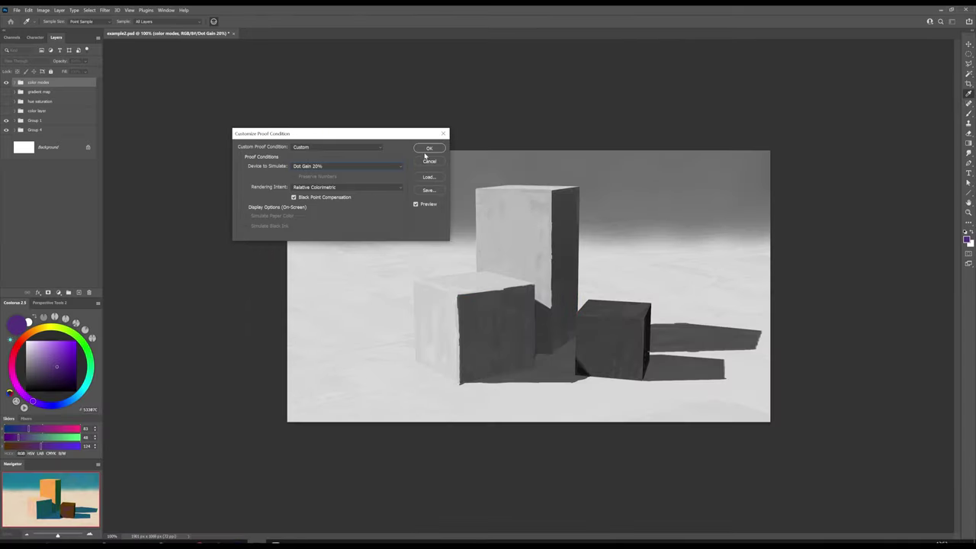
click(430, 149)
key(t)
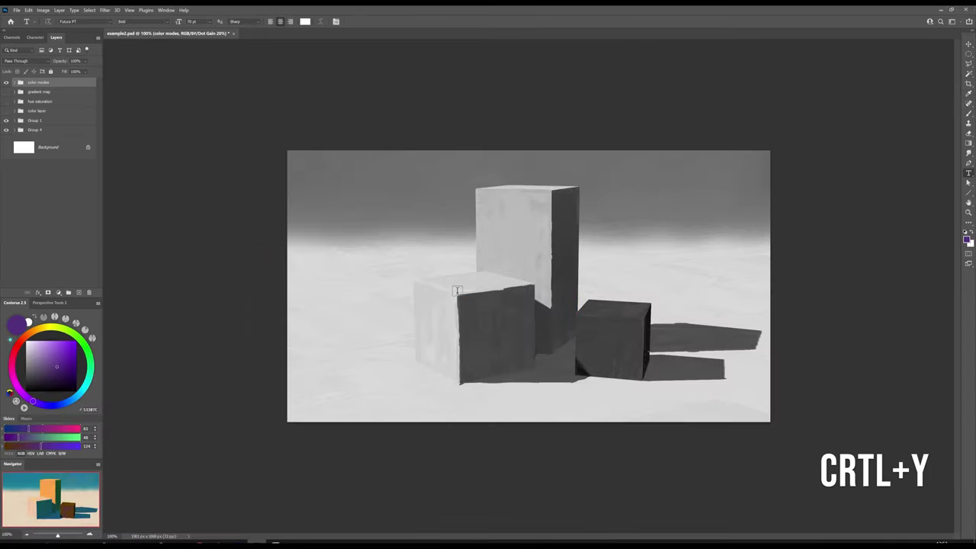
Step: Toggle the proof colors on and off to compare the painting in greyscale and color
key(ctrl+y)
key(ctrl+y)
key(ctrl+y)
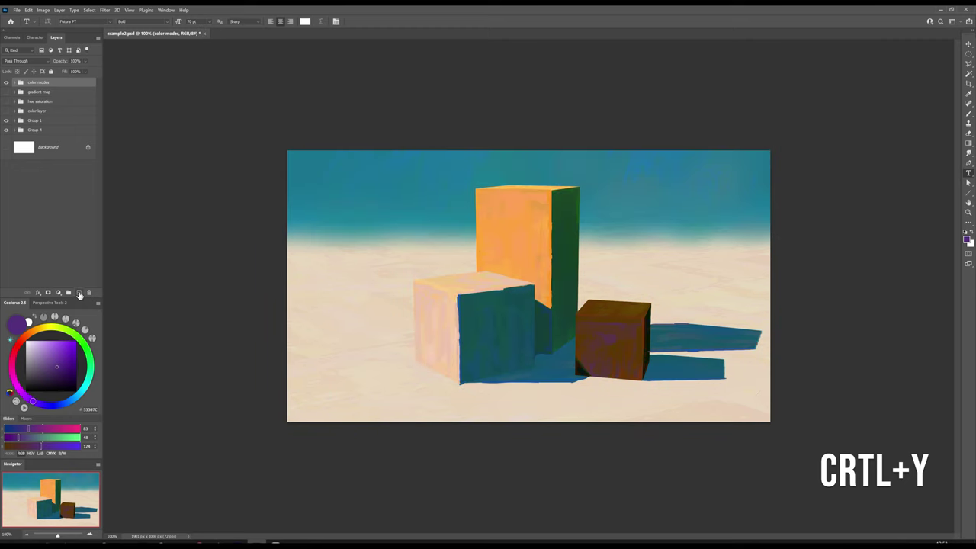
Step: Add a new layer above the color modes group, set its blend mode to Color, and fill it with black
click(80, 293)
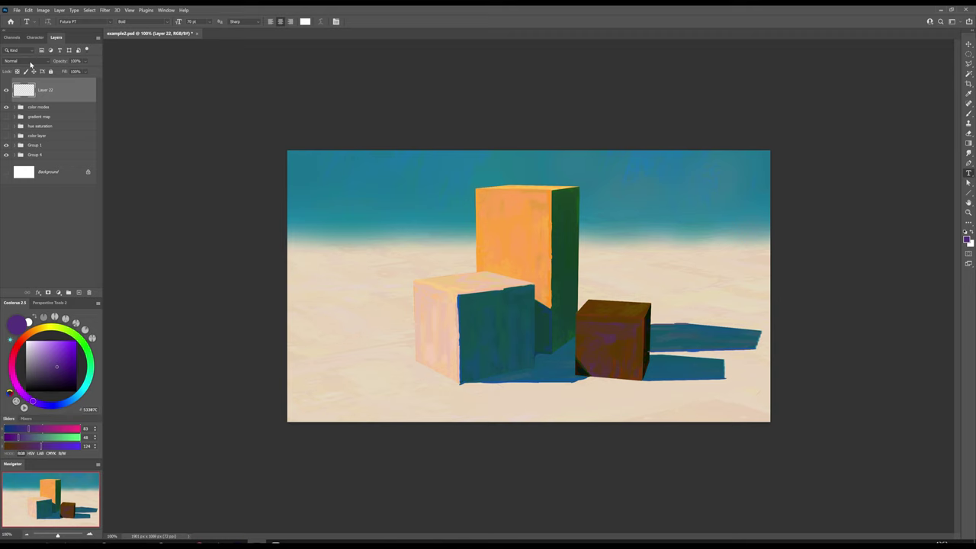
click(30, 61)
click(9, 243)
key(d)
key(g)
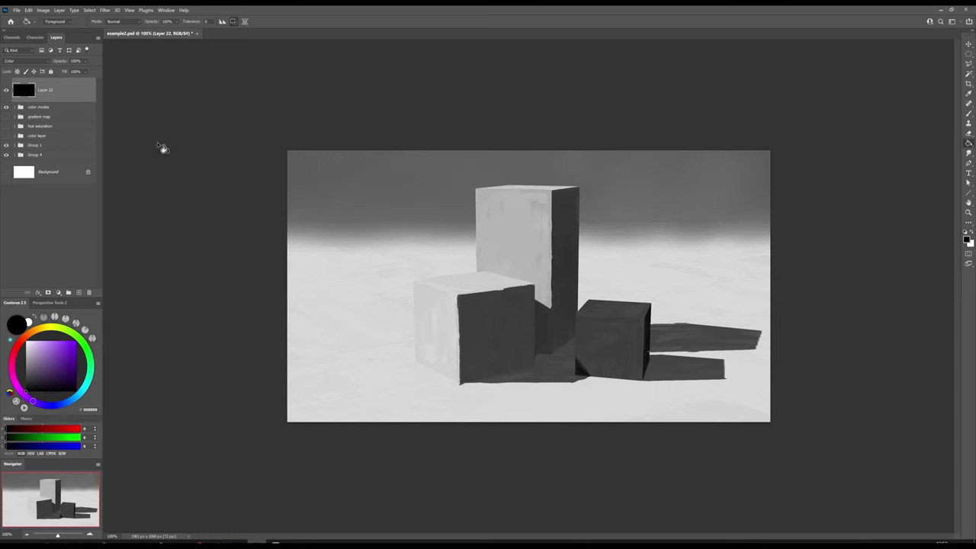
Step: Switch the black layer's blend mode to Normal, try other modes, and return it to Color
click(28, 61)
click(26, 68)
click(27, 61)
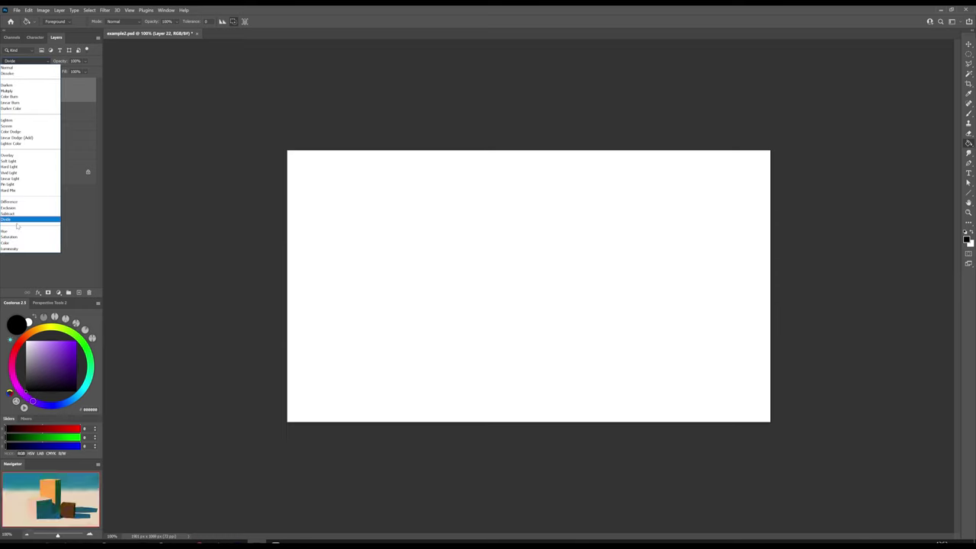
click(16, 241)
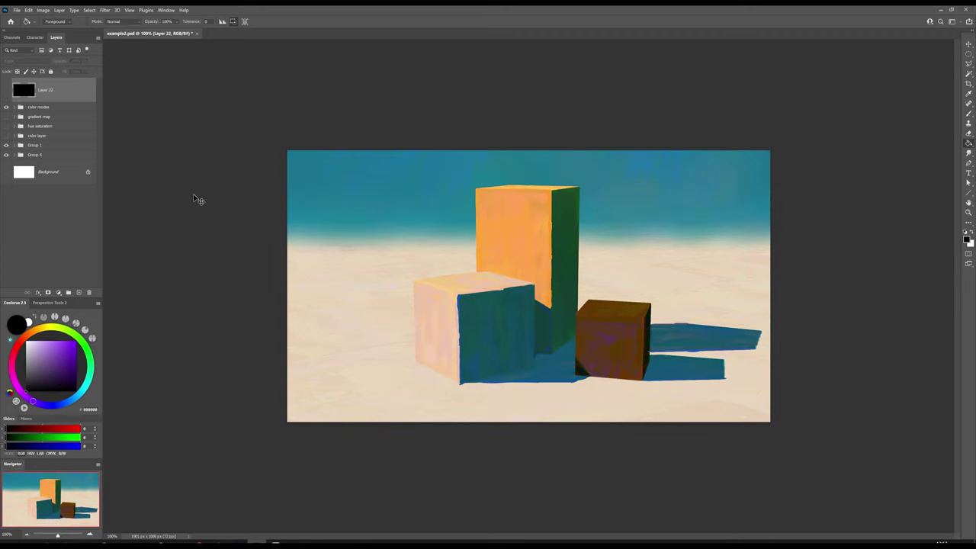
Step: Enable the Dot Gain 20% proof and toggle the black Color layer's visibility to compare the two greyscale conversions
key(ctrl+y)
click(6, 90)
click(6, 90)
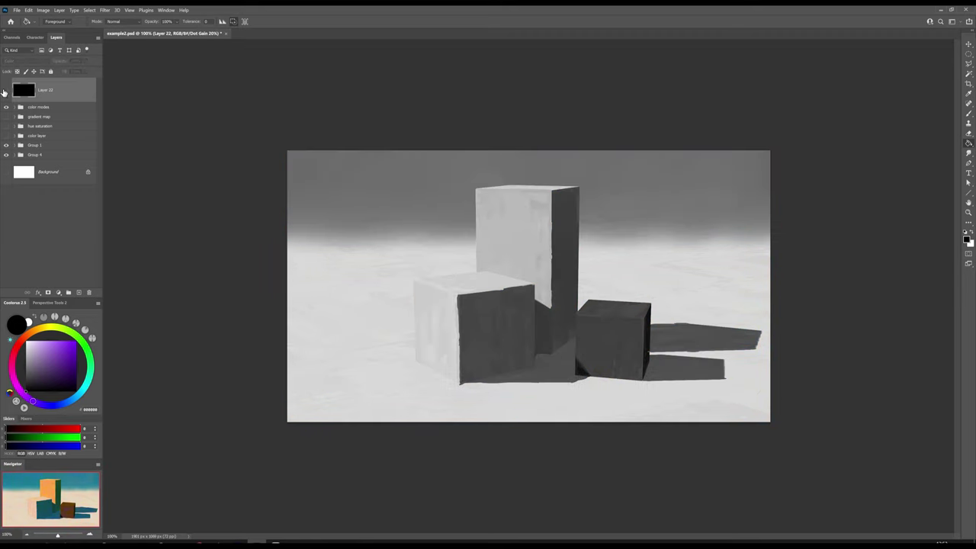
click(6, 90)
click(6, 90)
click(5, 90)
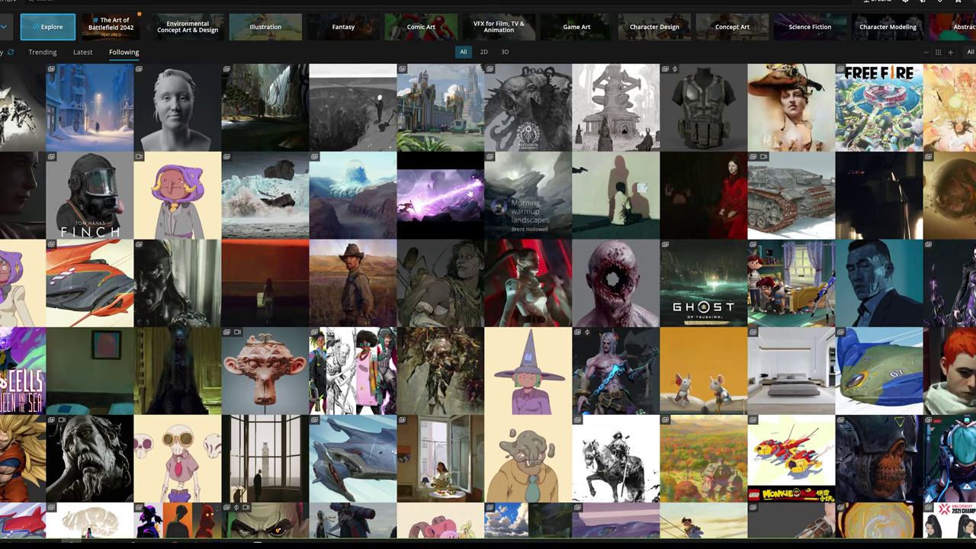
Step: View the purple energy beam artwork in the ArtStation gallery and return to the artwork grid to browse more pieces
click(441, 195)
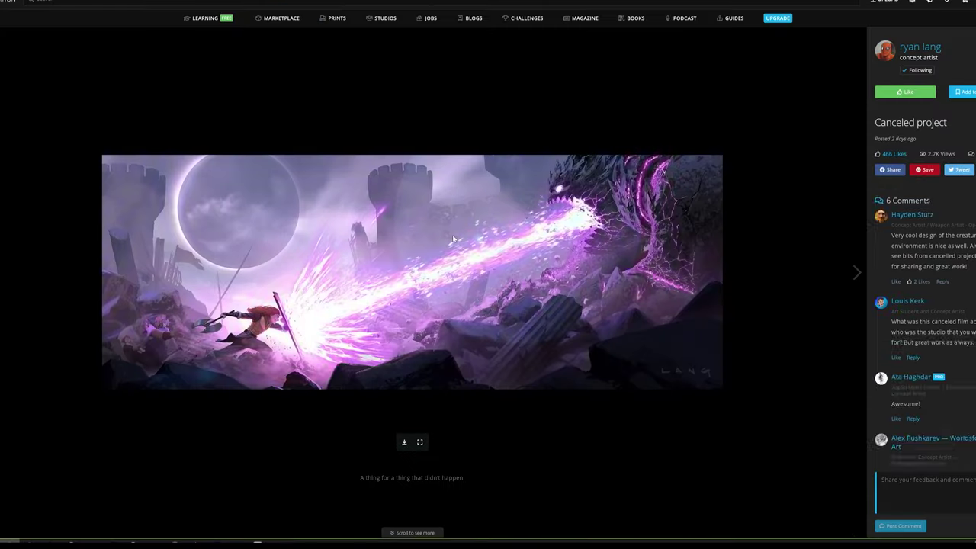
click(96, 131)
scroll(526, 190, down, 10)
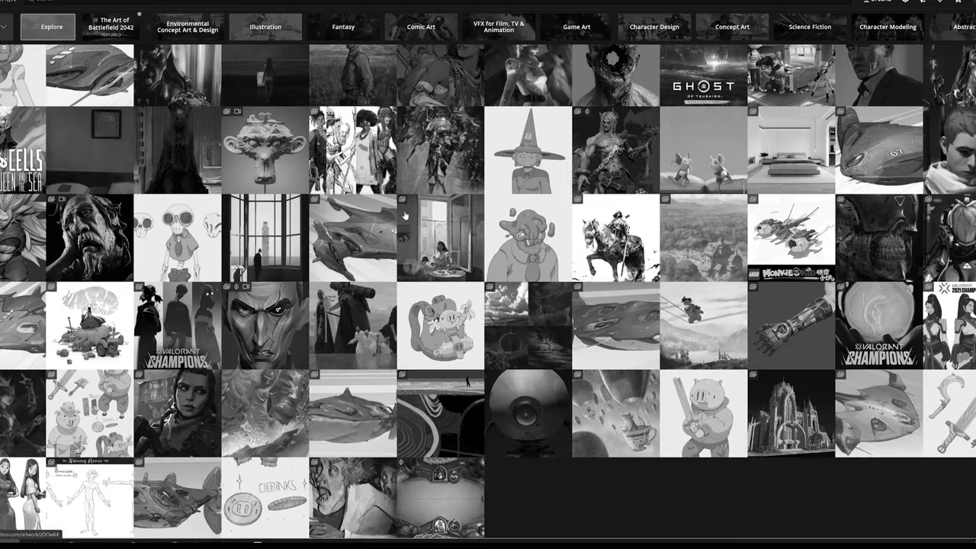
Step: View the R.O.B. robot artwork and the Cycle Frontier key art images to compare their values and colors
click(527, 190)
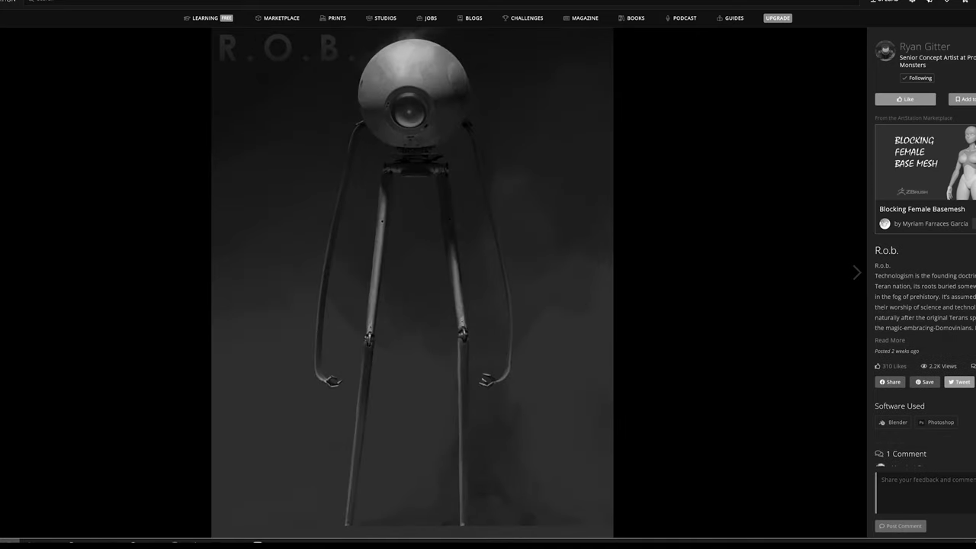
click(74, 65)
click(167, 188)
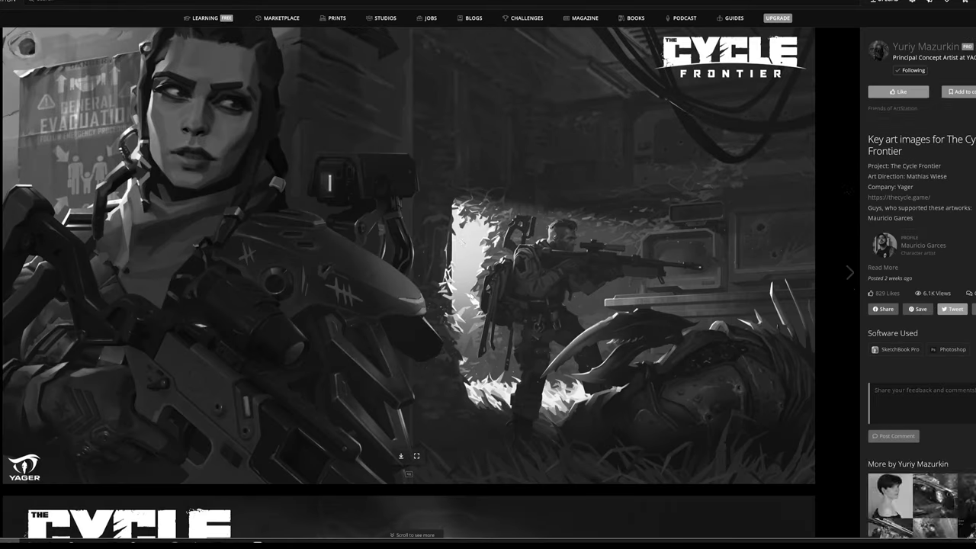
scroll(460, 244, down, 8)
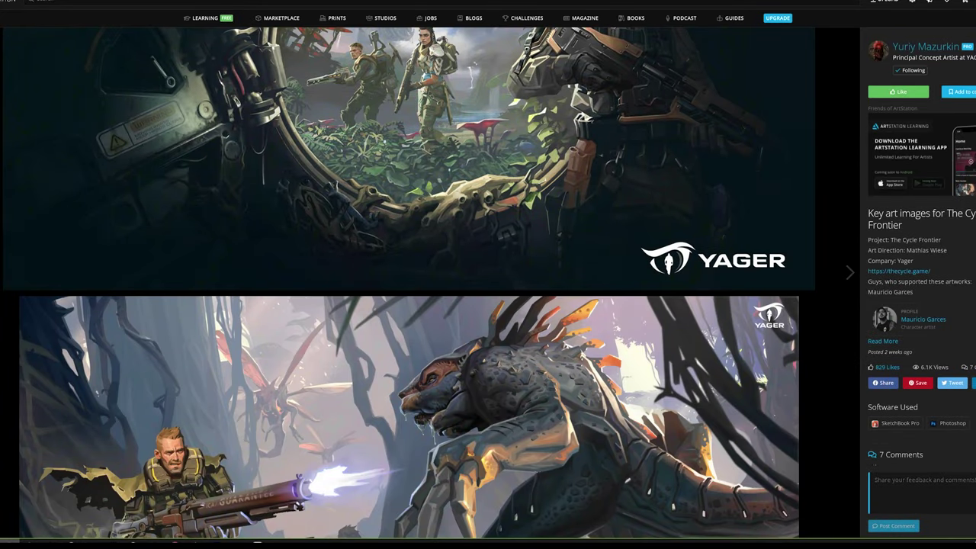
scroll(347, 231, down, 3)
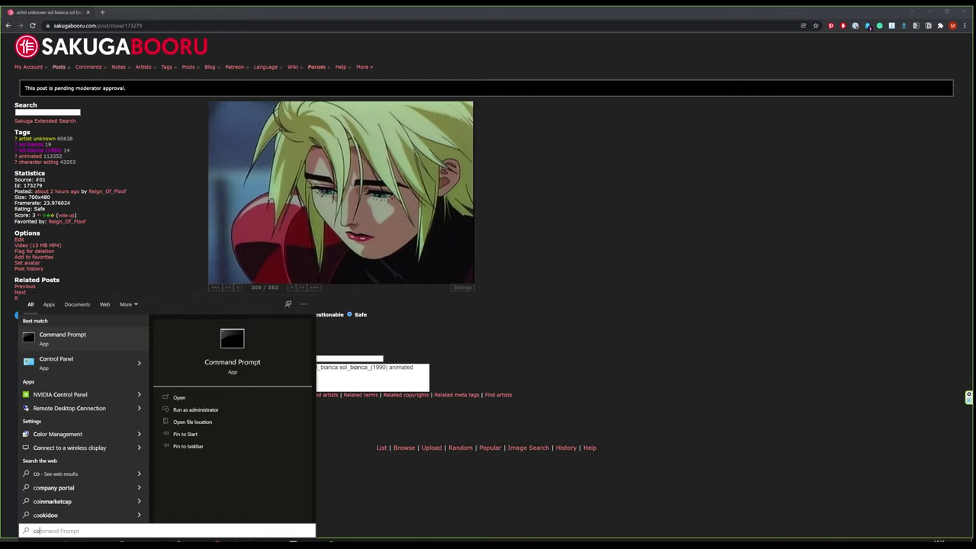
Step: Find the Windows color filters setting, turn on the Grayscale filter, and close the settings
text(olor)
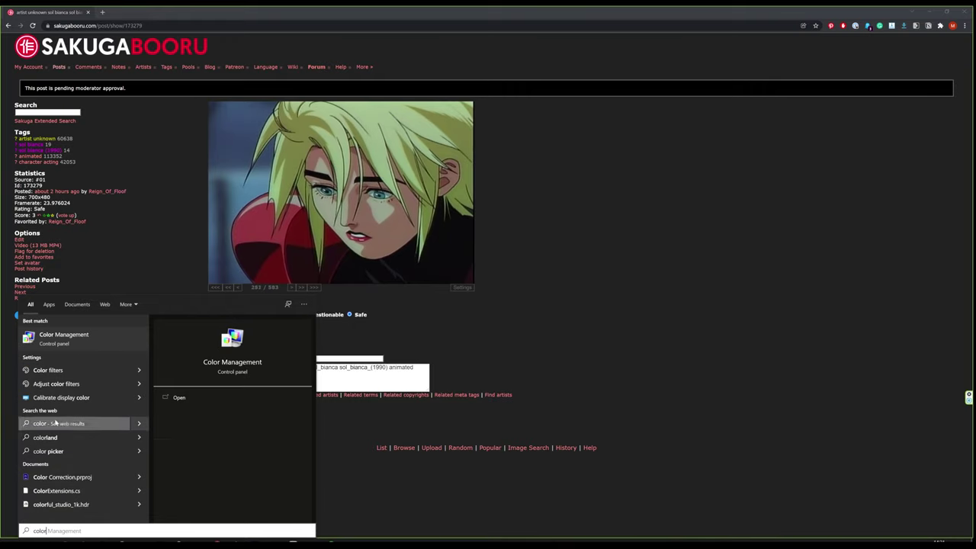
click(61, 371)
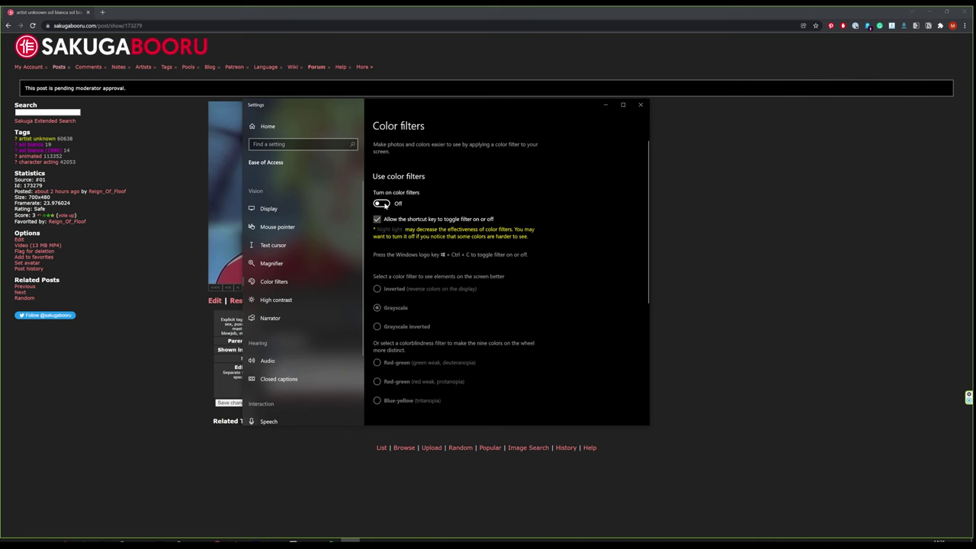
click(384, 205)
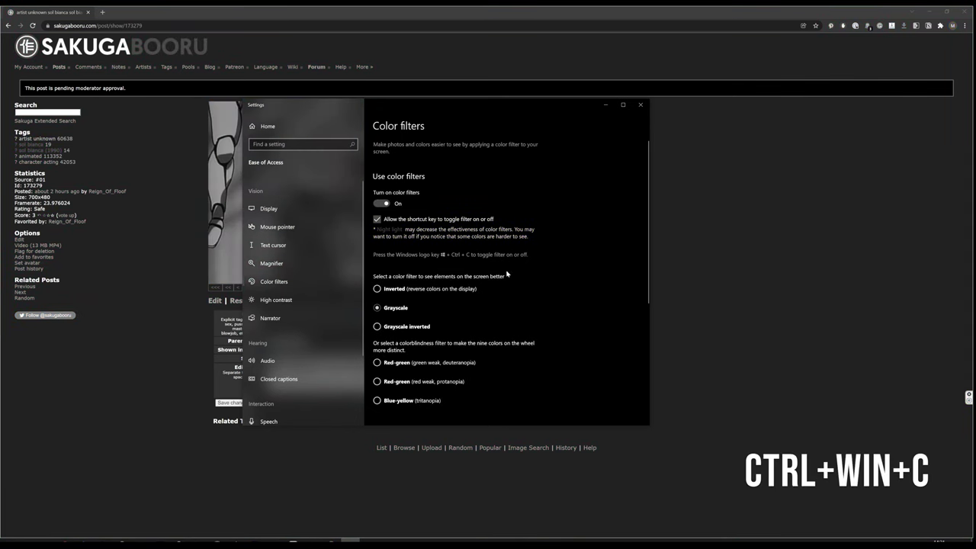
click(641, 105)
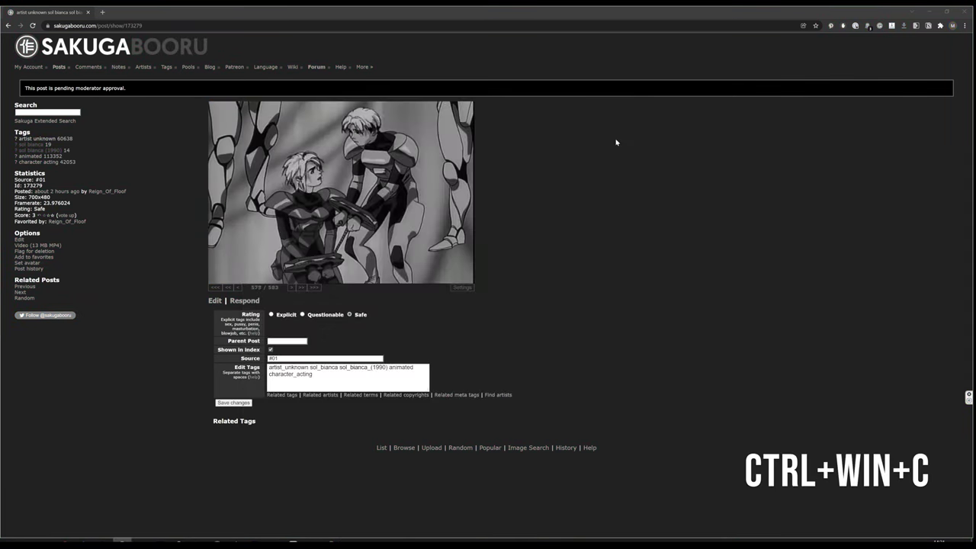
Step: Toggle the Windows greyscale color filter off and on to compare the values of the animation clip
key(ctrl+super+c)
key(ctrl+super+c)
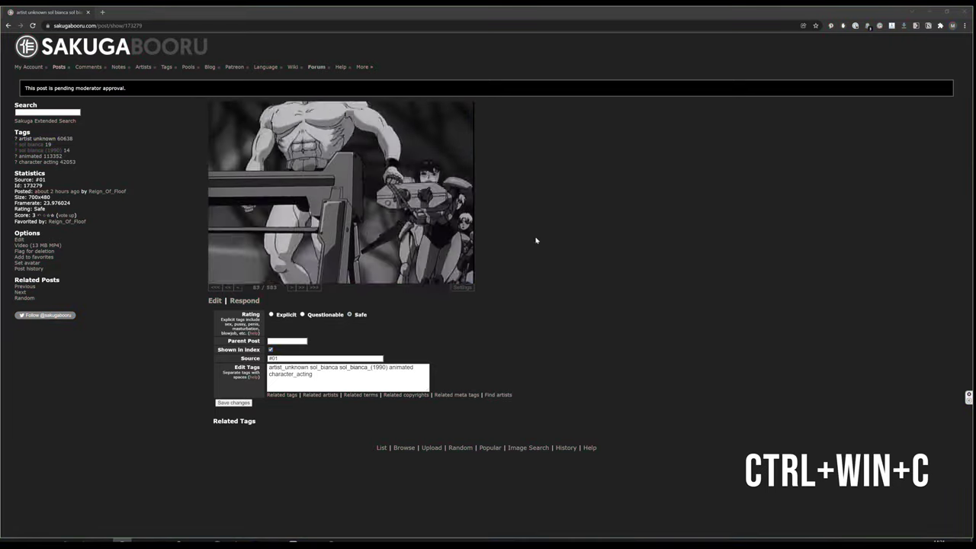
click(216, 279)
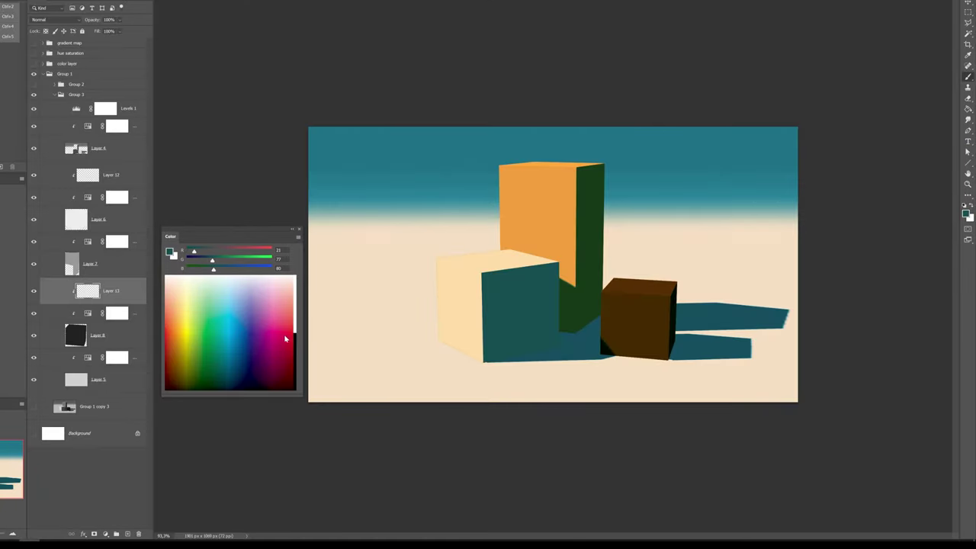
Step: Add a new empty layer and move it above the Levels adjustment inside Group 3
click(127, 533)
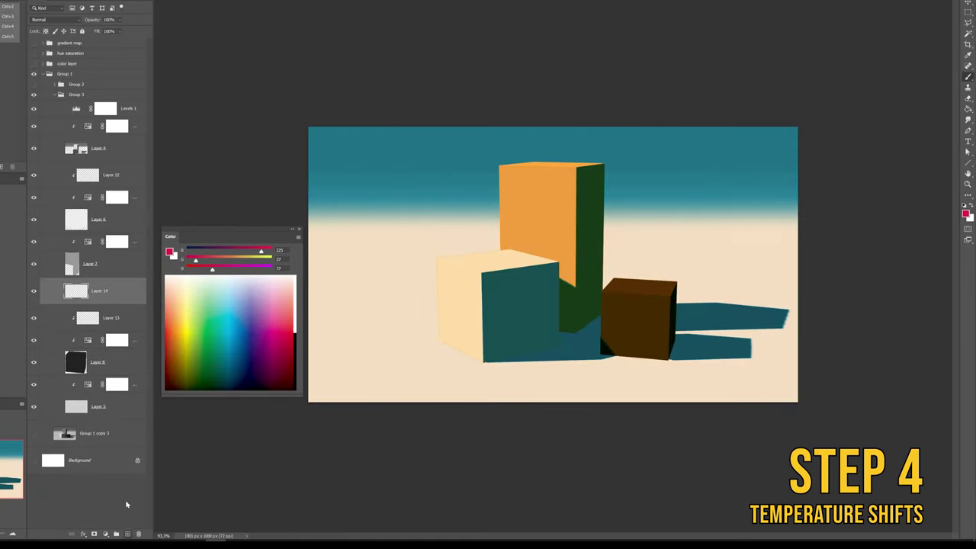
drag(94, 290, 96, 109)
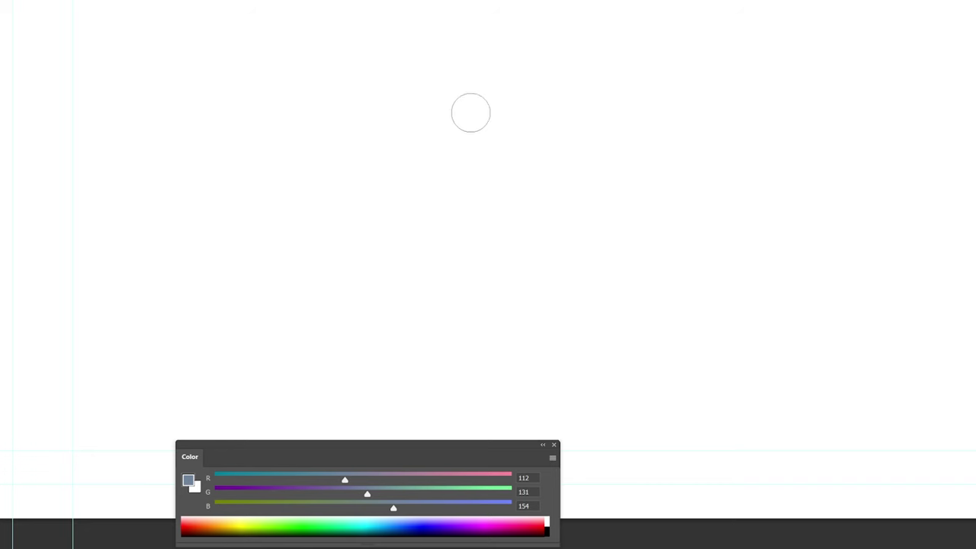
Step: Paint adjacent vertical strokes in blue-grey (112, 131, 154), muted mauve and warm grey (145, 131, 114) by shifting the RGB values
drag(471, 111, 468, 172)
drag(383, 515, 378, 508)
drag(550, 68, 532, 259)
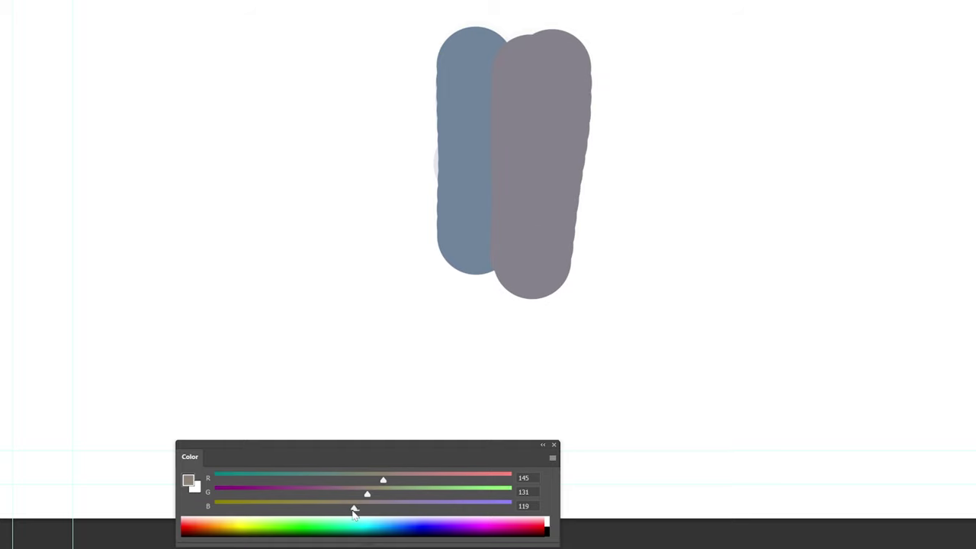
drag(353, 513, 347, 507)
drag(399, 53, 408, 244)
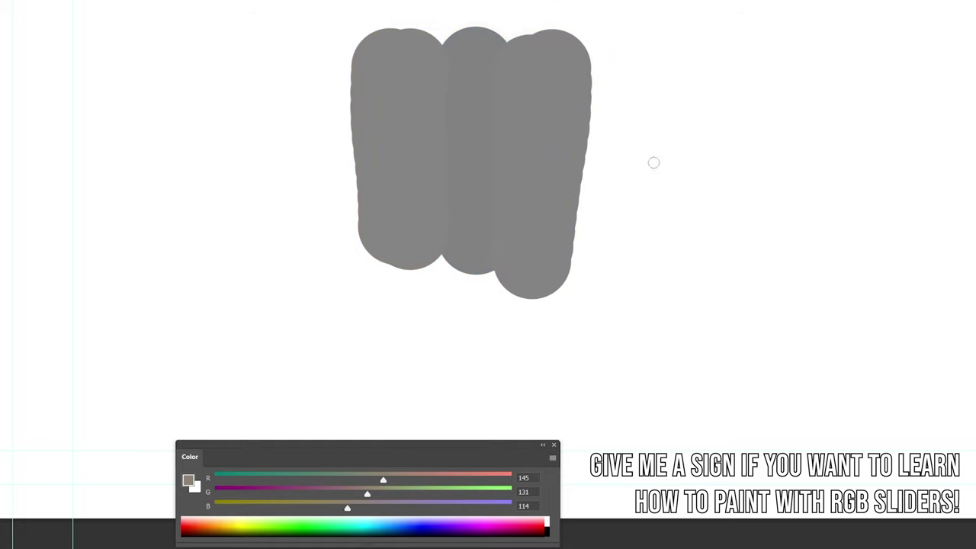
Step: Extend the swatches with vertical strokes on both sides, varying the brush color to RGB 132, 123, 147
mouse_move(609, 58)
mouse_down()
mouse_move(586, 231)
mouse_move(593, 267)
mouse_up()
drag(633, 141, 614, 263)
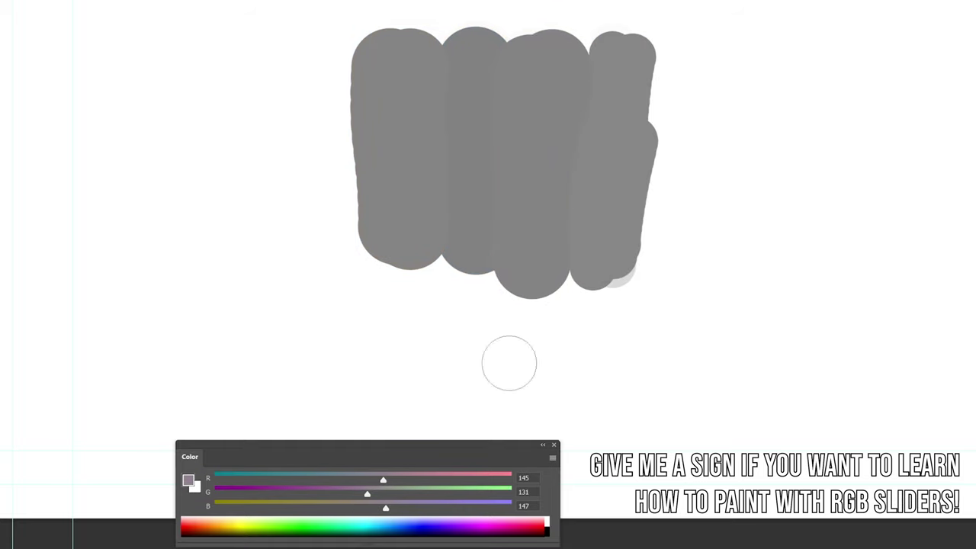
drag(384, 480, 355, 480)
drag(332, 55, 339, 251)
drag(305, 80, 324, 252)
drag(265, 58, 274, 255)
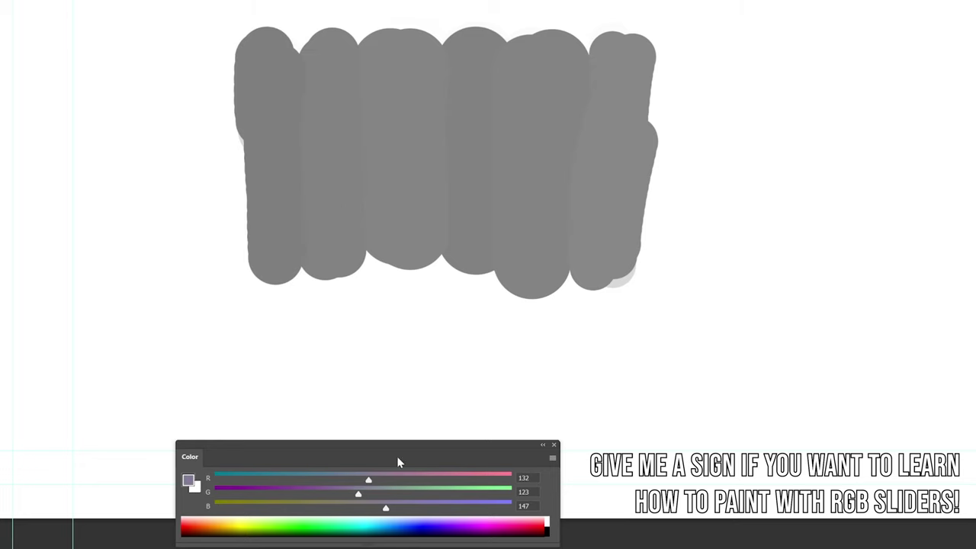
Step: Raise the color's green value for another vertical stroke beside the swatches and try a horizontal stroke below them
drag(357, 495, 382, 494)
drag(682, 72, 664, 274)
drag(263, 327, 544, 329)
key(ctrl+z)
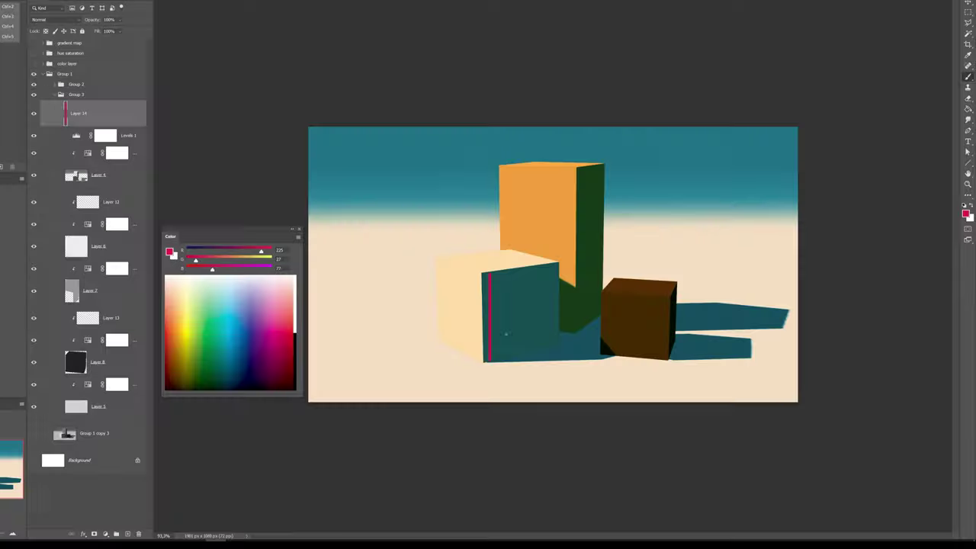
Step: Hatch crimson strokes along the planes of the front cube on the new layer, and hide that layer
drag(469, 266, 470, 360)
drag(448, 253, 443, 348)
click(34, 113)
Step: Paint pale pink and yellow temperature variations over the front cube's light faces on clipped Layer 12, starting from a sampled cream
alt+click(386, 306)
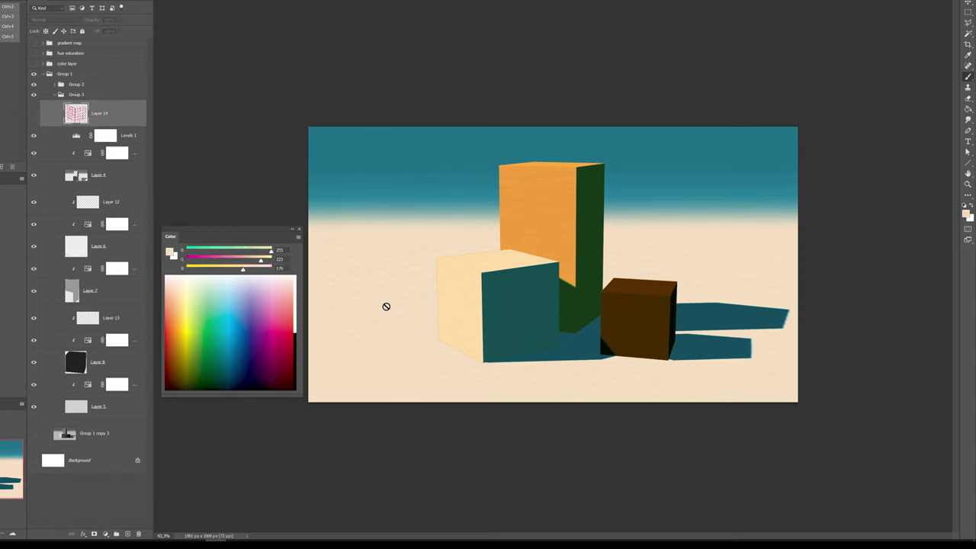
click(107, 201)
drag(474, 296, 476, 323)
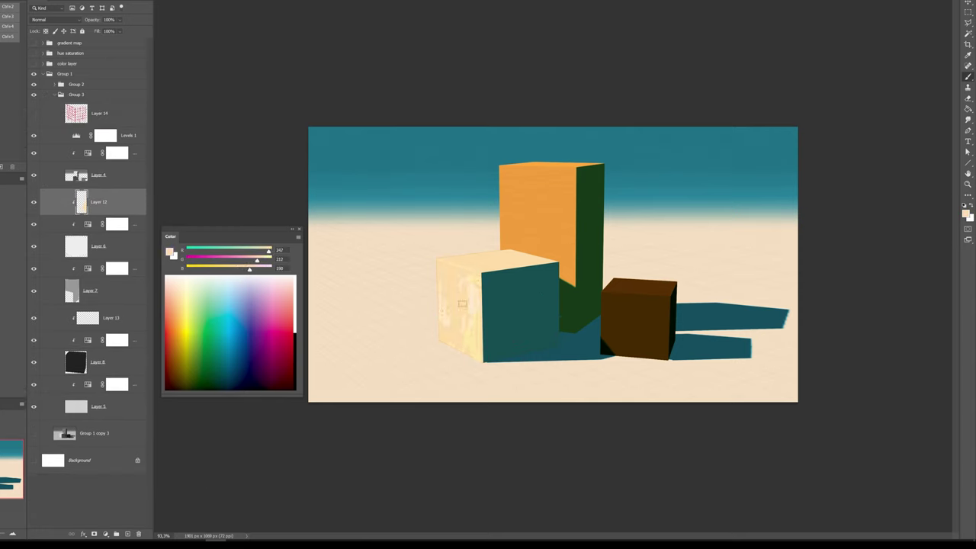
drag(260, 260, 257, 260)
drag(497, 270, 520, 270)
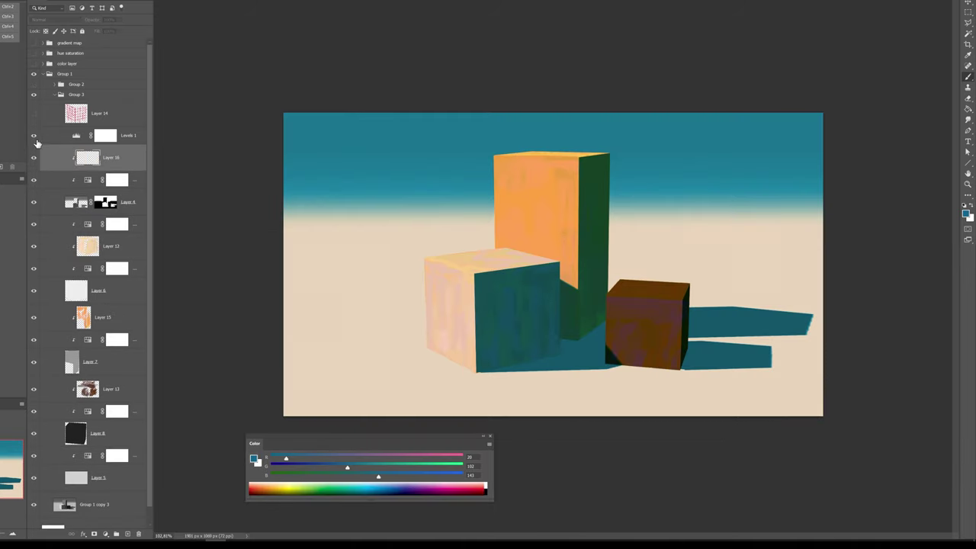
Step: Paint sampled and brightened blue variations into the shadows and sky on clipped Layer 16
alt+click(574, 363)
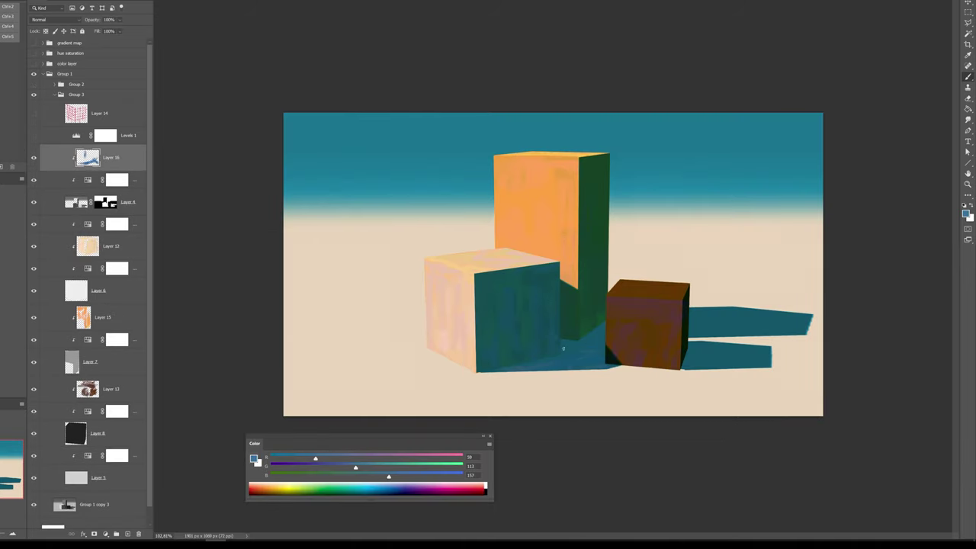
alt+click(610, 300)
alt+click(468, 165)
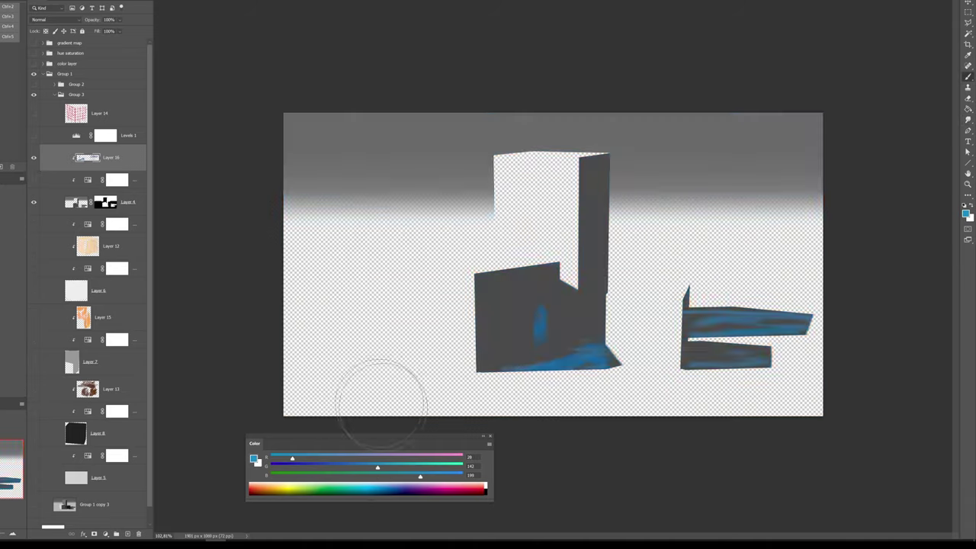
drag(377, 467, 389, 466)
alt+click(540, 315)
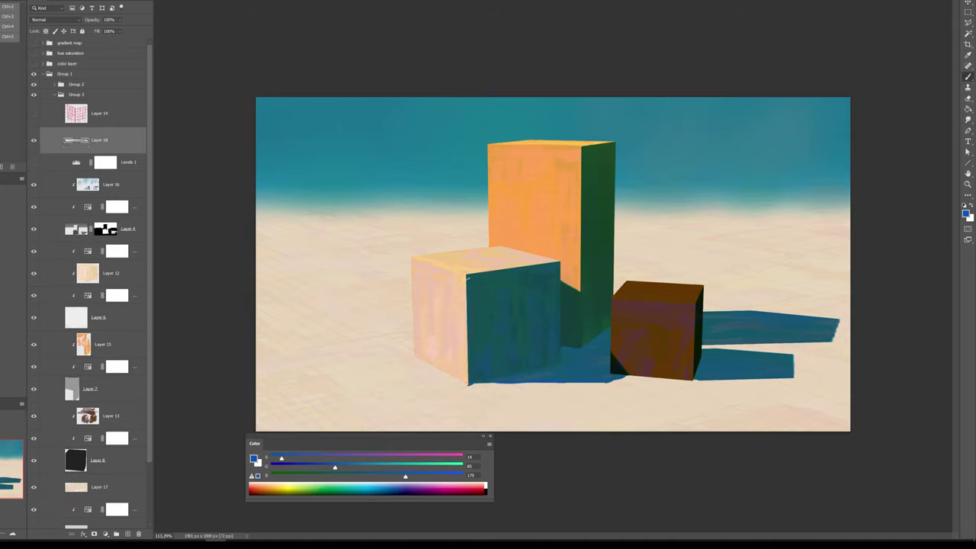
Step: Paint a saturated blue line down the front cube's near vertical corner and refine it with the sampled light-face color
right_click(276, 200)
drag(467, 276, 468, 382)
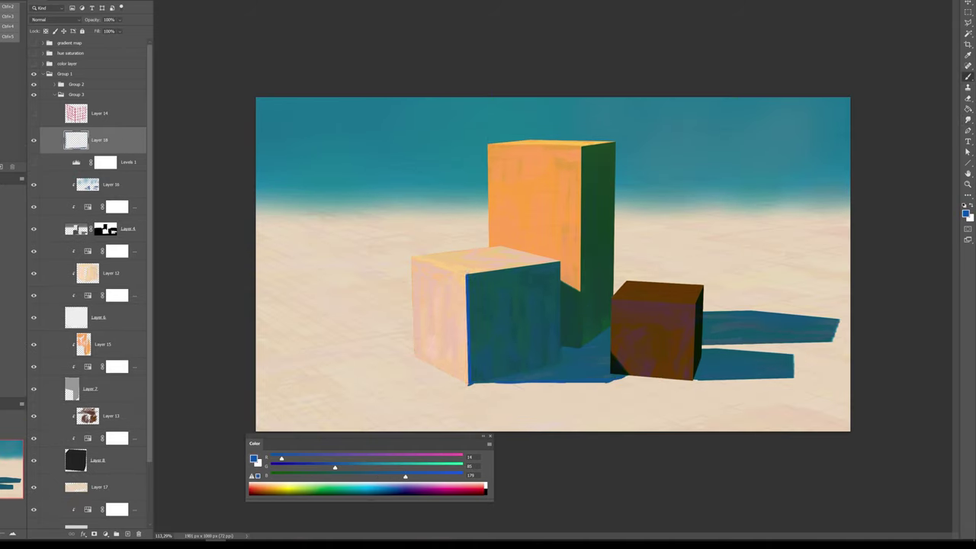
alt+click(449, 336)
drag(466, 321, 466, 360)
Step: Mix a brown of RGB 152, 91, 62 and paint along the tall block's vertical edge between its lit and shadowed faces
drag(662, 292, 717, 292)
alt+click(499, 284)
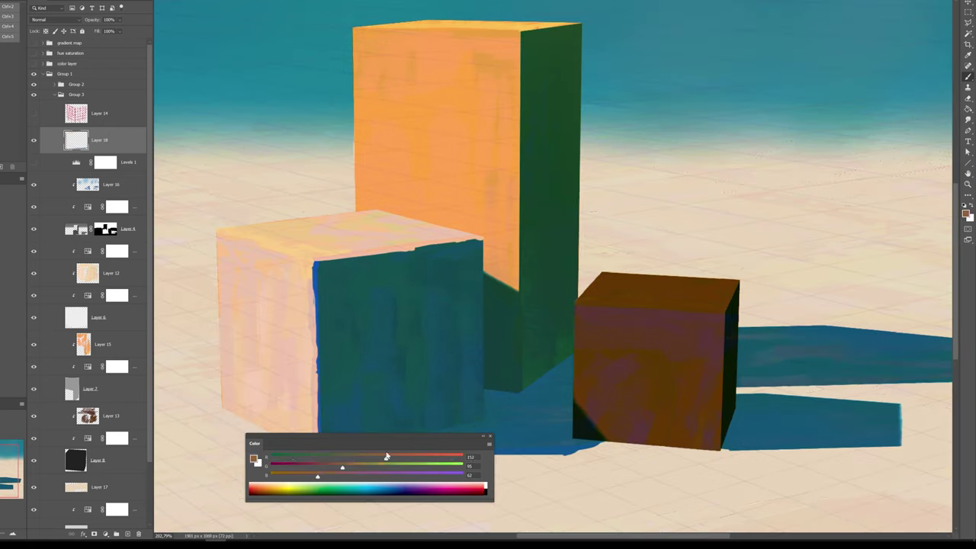
drag(520, 184, 520, 288)
Step: Draw a dark blue contact line along the front cube's bottom edge on a new layer and clean it with the eraser
drag(564, 331, 514, 330)
alt+click(512, 332)
drag(367, 400, 443, 384)
key(ctrl+shift+alt+n)
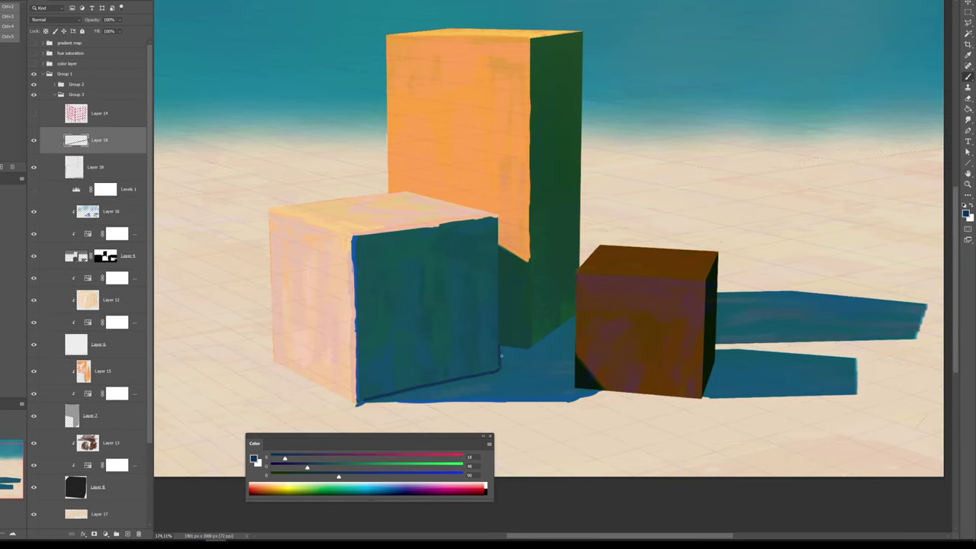
key(e)
Step: Paint warmer browns onto the small cube on Layer 13 and touch up its edges with sampled dark browns on Layer 18
alt+click(702, 381)
ctrl+click(703, 382)
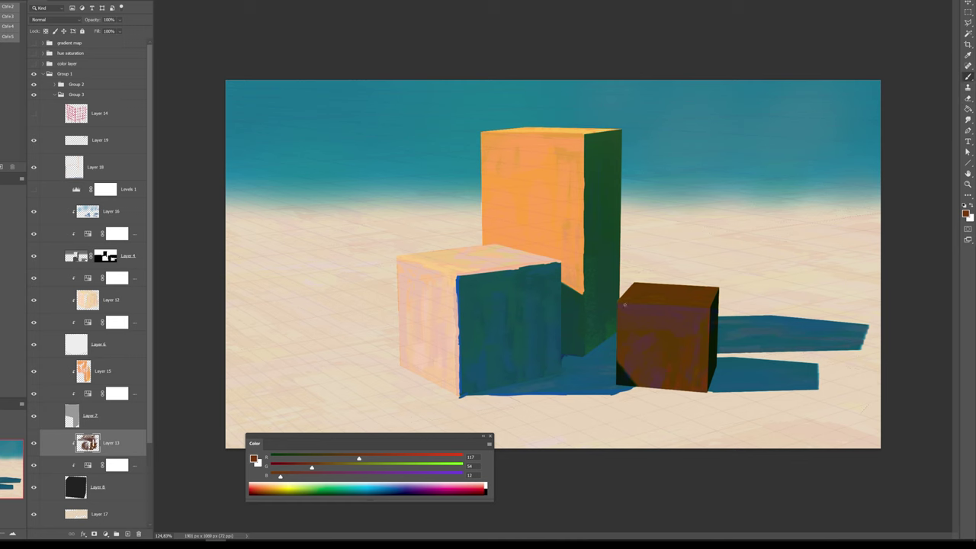
key(b)
alt+click(713, 320)
click(81, 169)
scroll(716, 381, up, 6)
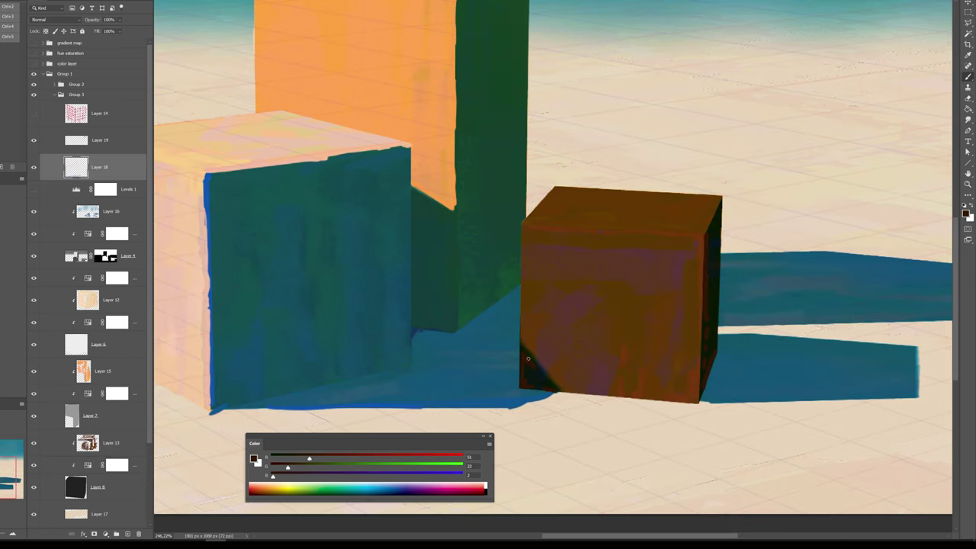
alt+click(531, 362)
Step: Paint sampled blue into the shadowed base of the tall block behind the front cube
scroll(567, 376, down, 8)
scroll(567, 377, up, 3)
alt+click(573, 354)
drag(581, 299, 577, 346)
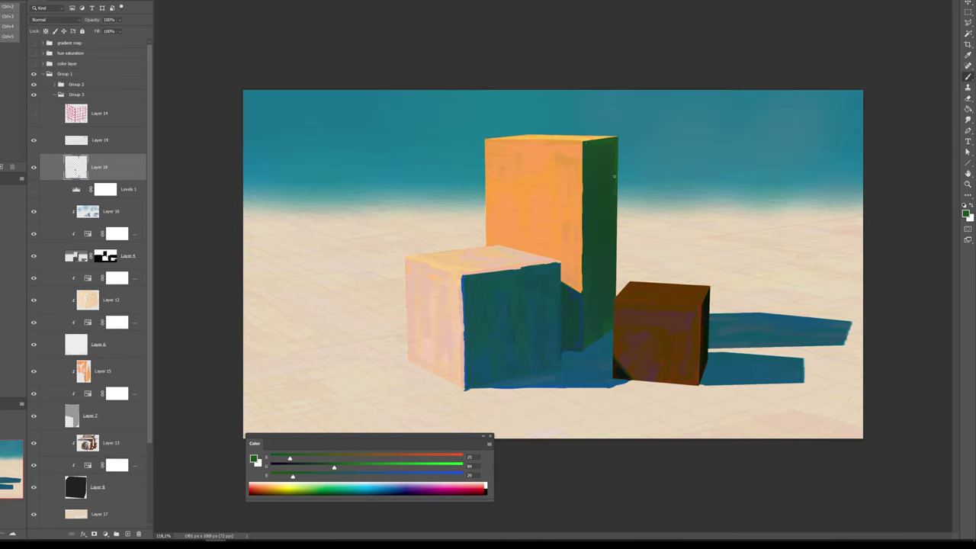
Step: Add a new layer above the ground color layer and paint a sampled cream glow beside the front cube with a different brush
drag(602, 311, 571, 312)
alt+click(457, 256)
scroll(104, 425, down, 3)
click(104, 423)
key(ctrl+shift+alt+n)
right_click(238, 289)
double_click(268, 287)
mouse_move(449, 252)
mouse_down()
mouse_move(433, 309)
mouse_move(392, 298)
mouse_up()
Step: Soften the painted ground glow with the eraser using another brush tip
key(e)
right_click(214, 294)
double_click(358, 242)
drag(357, 242, 637, 243)
Step: Select the tall block's orange face and paint it on Layer 18 with sampled orange shifted to RGB 255, 175, 67
scroll(105, 396, up, 3)
alt+click(536, 225)
key(w)
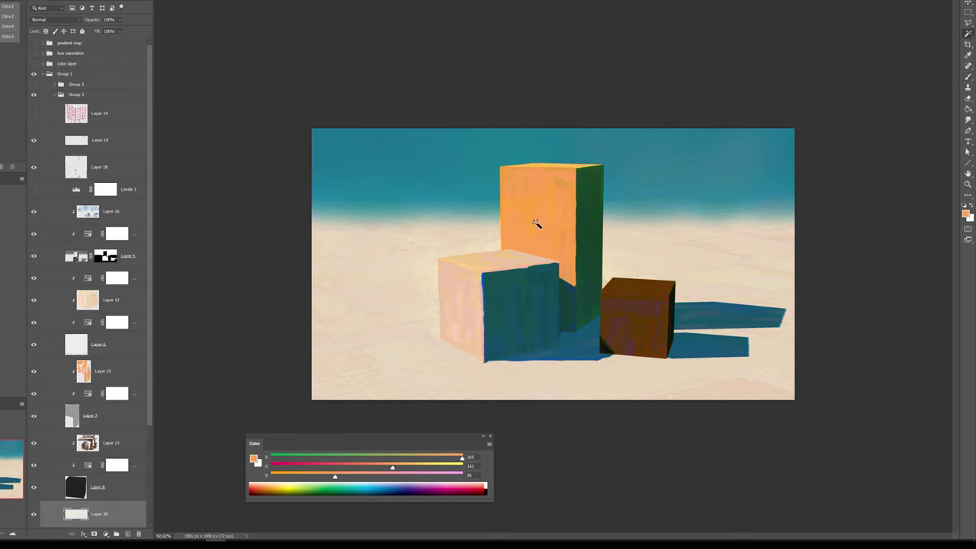
click(537, 225)
key(b)
drag(334, 476, 321, 476)
click(99, 167)
drag(519, 191, 527, 236)
drag(393, 466, 402, 466)
key(ctrl+h)
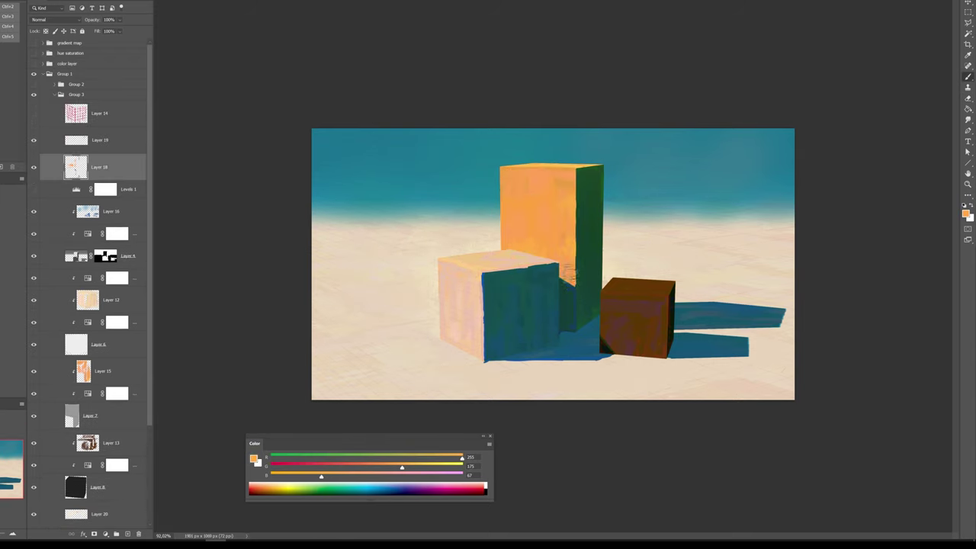
key(ctrl+h)
drag(534, 236, 524, 236)
Step: Select the small cube's front face with the Magic Wand, sample its brown, and hide the selection outline
key(w)
click(640, 324)
key(b)
alt+click(633, 309)
key(ctrl+h)
key(w)
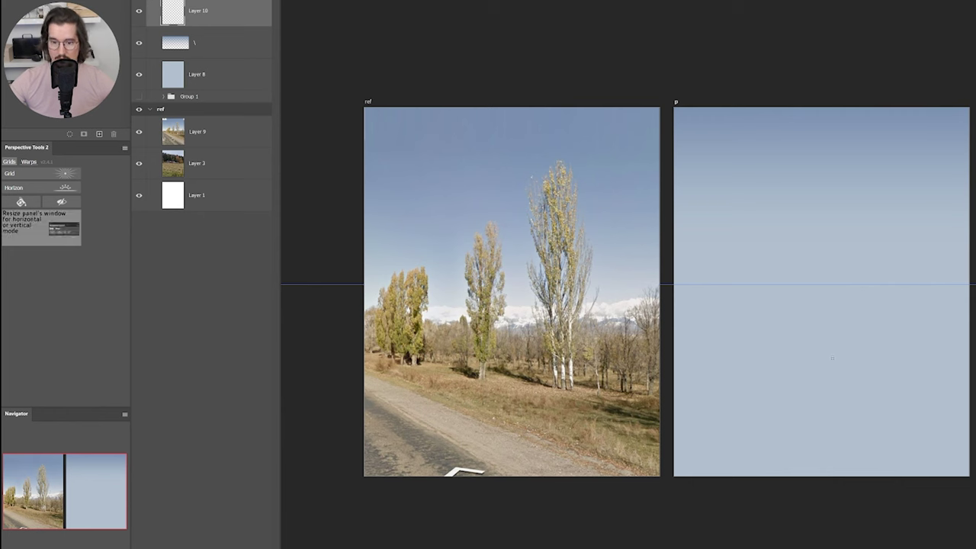
Step: Add a new layer in the landscape study and paint ochre strips along the far edge of the sandy field
key(ctrl+shift+alt+n)
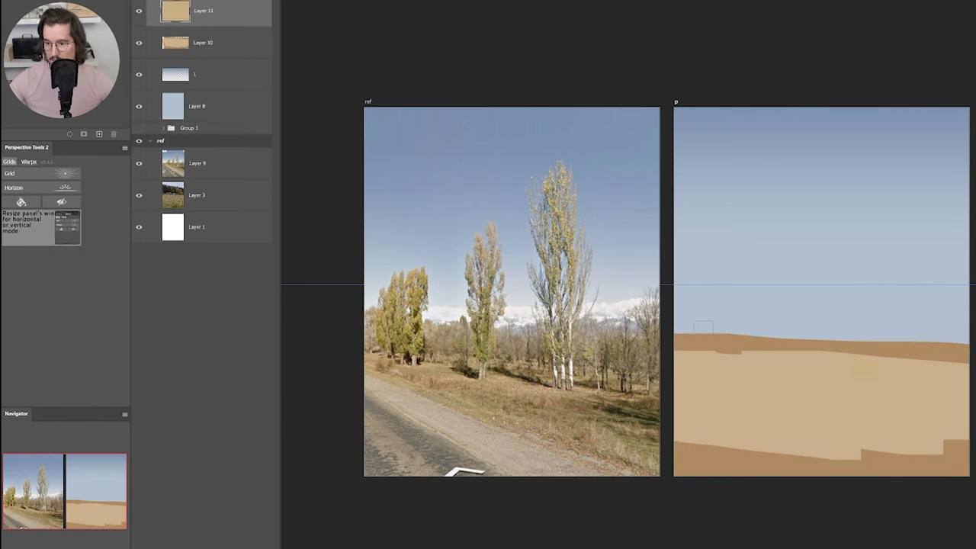
drag(683, 349, 892, 353)
drag(911, 351, 957, 354)
Step: Block in the road with broad diagonal grey strokes across the landscape's foreground
drag(679, 381, 946, 461)
drag(679, 446, 801, 469)
drag(678, 392, 835, 450)
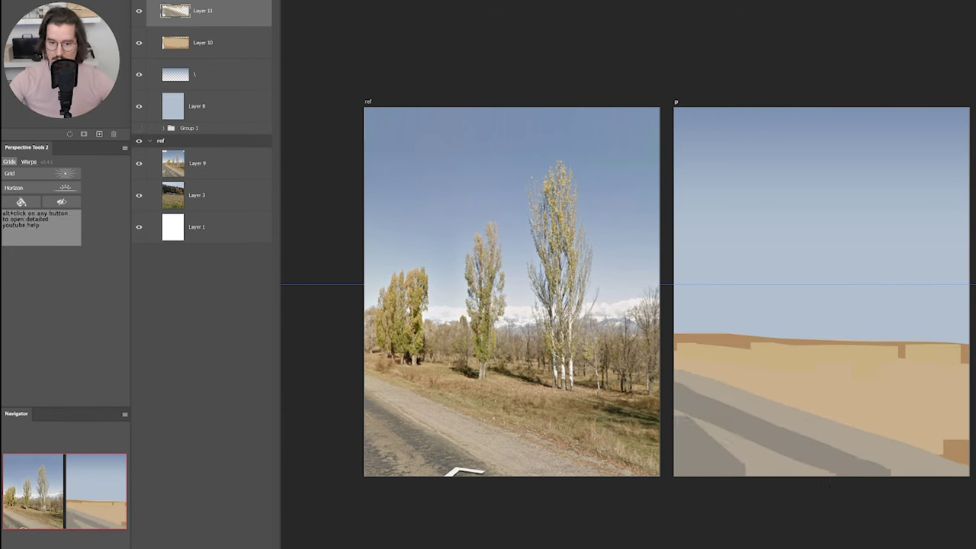